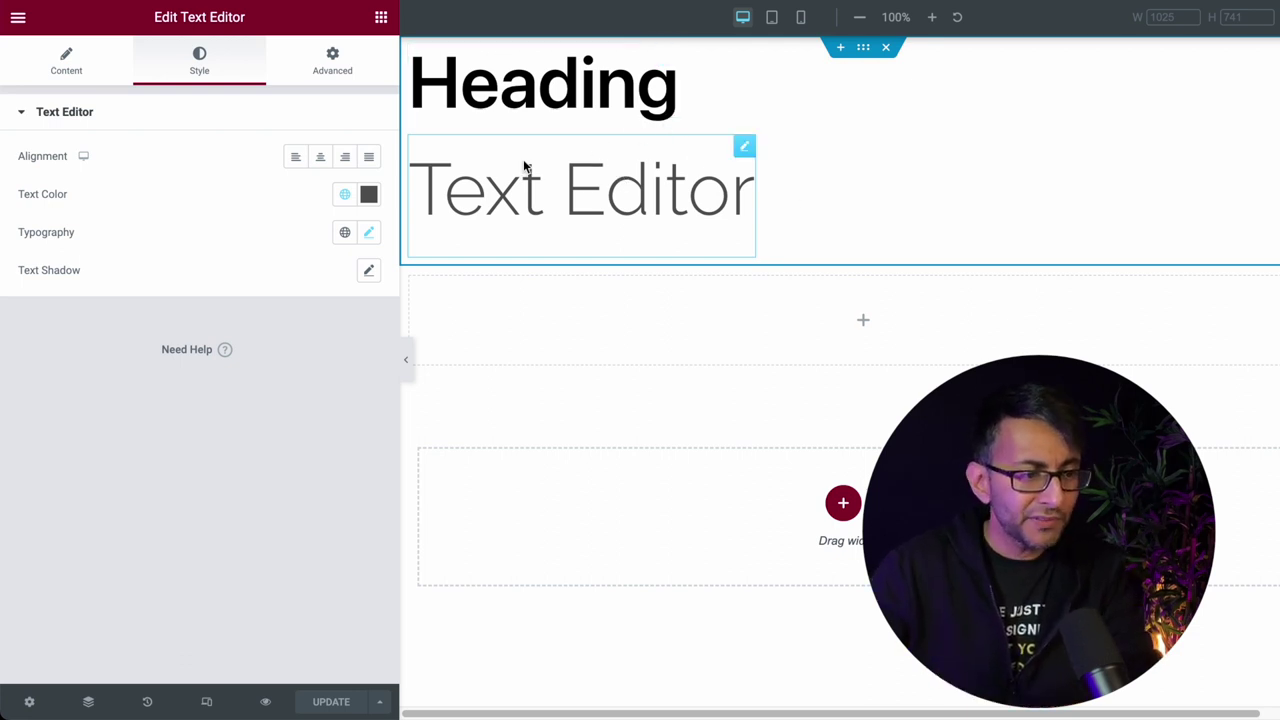
Step: Open the Text Editor's typography settings and check its font size on tablet and mobile
{"action": "left_click", "coordinate": [370, 234]}
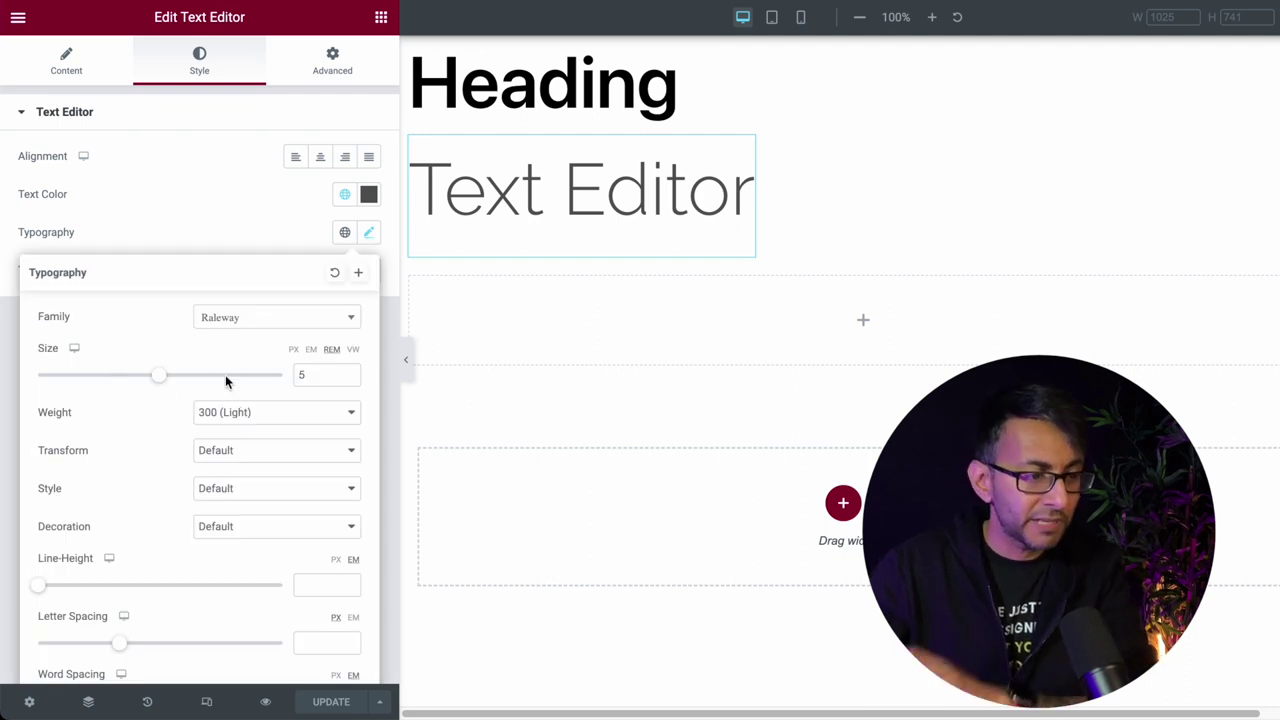
{"action": "left_click", "coordinate": [74, 348]}
{"action": "left_click", "coordinate": [71, 374]}
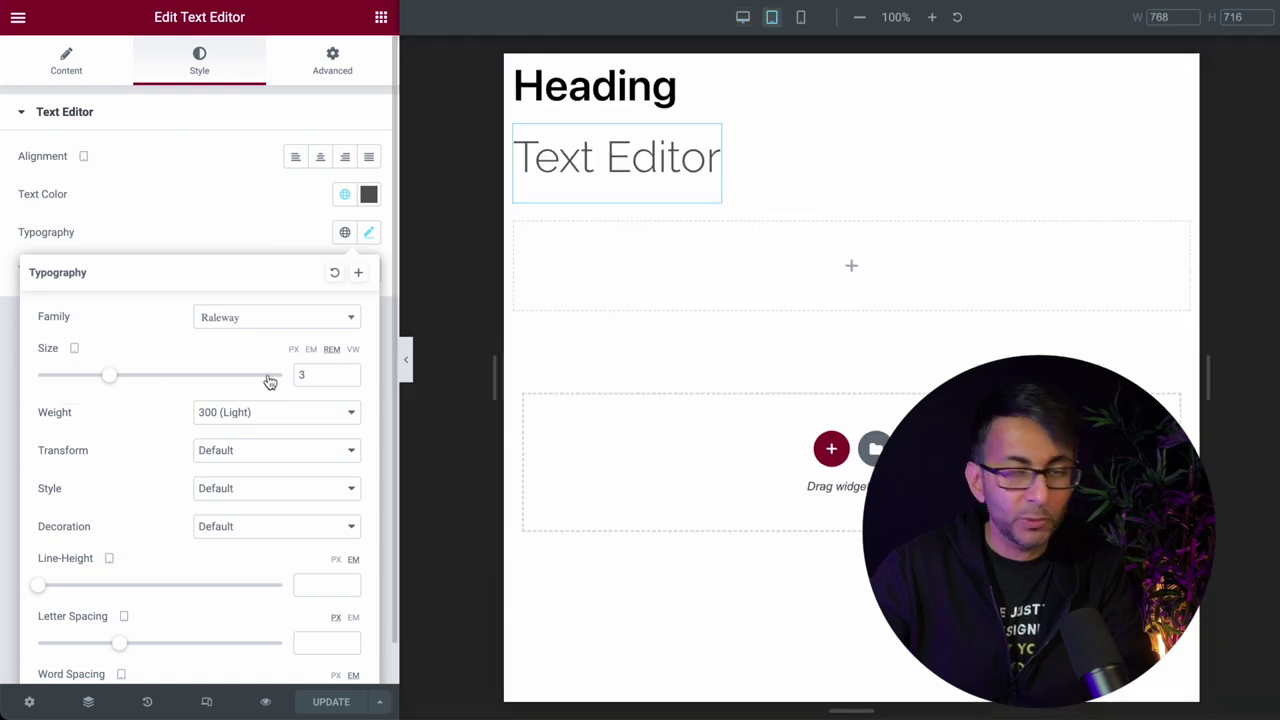
{"action": "left_click", "coordinate": [74, 348]}
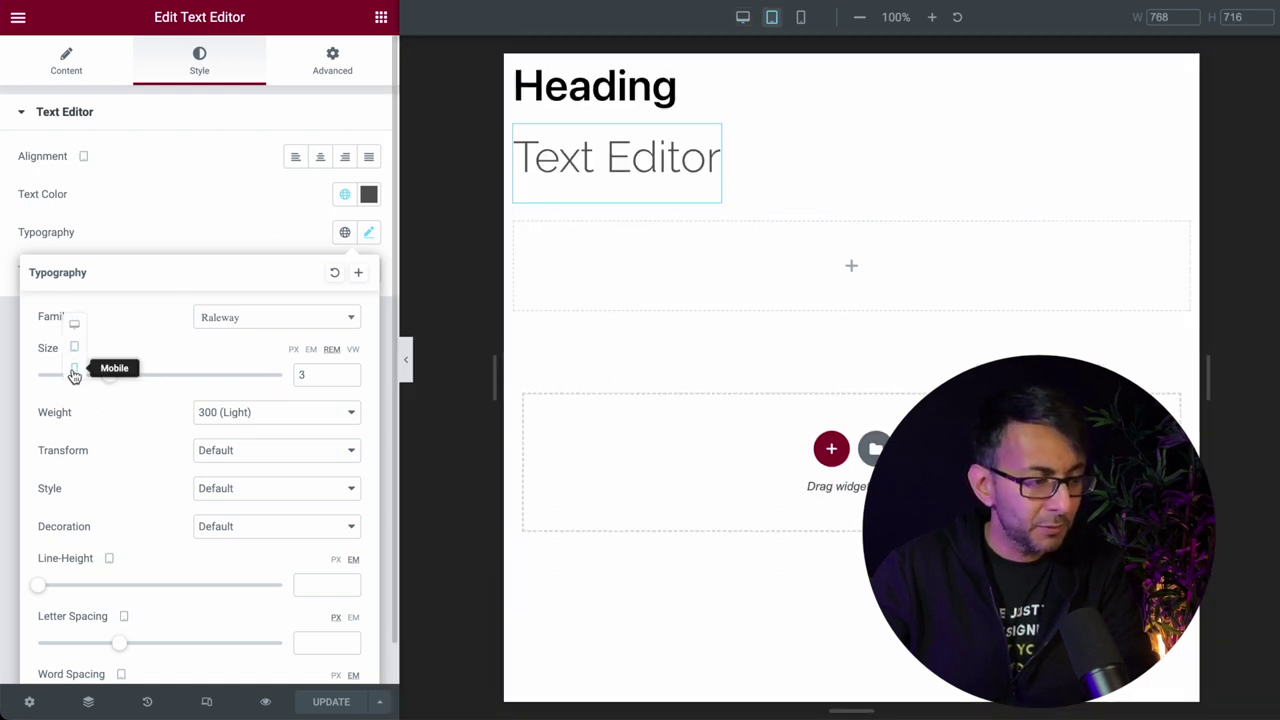
{"action": "left_click", "coordinate": [73, 374]}
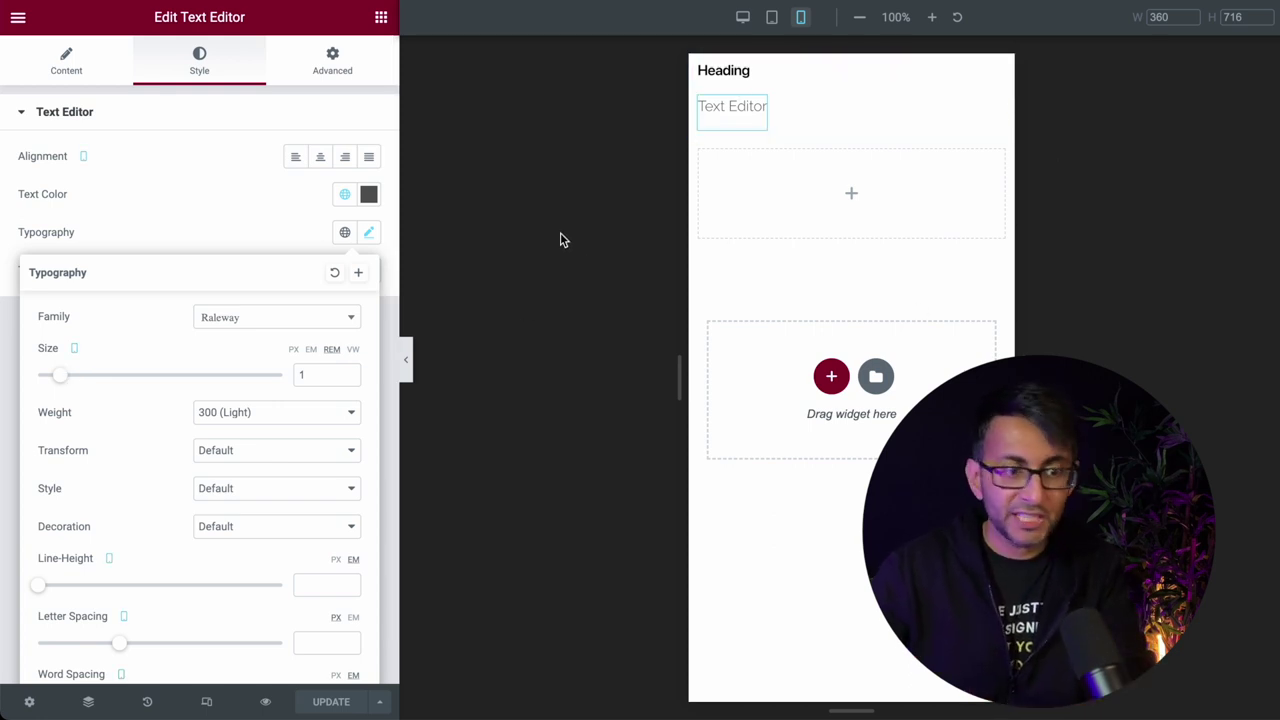
Step: Return to the desktop preview, hide the side panel, then reopen the typography settings
{"action": "left_click", "coordinate": [743, 18]}
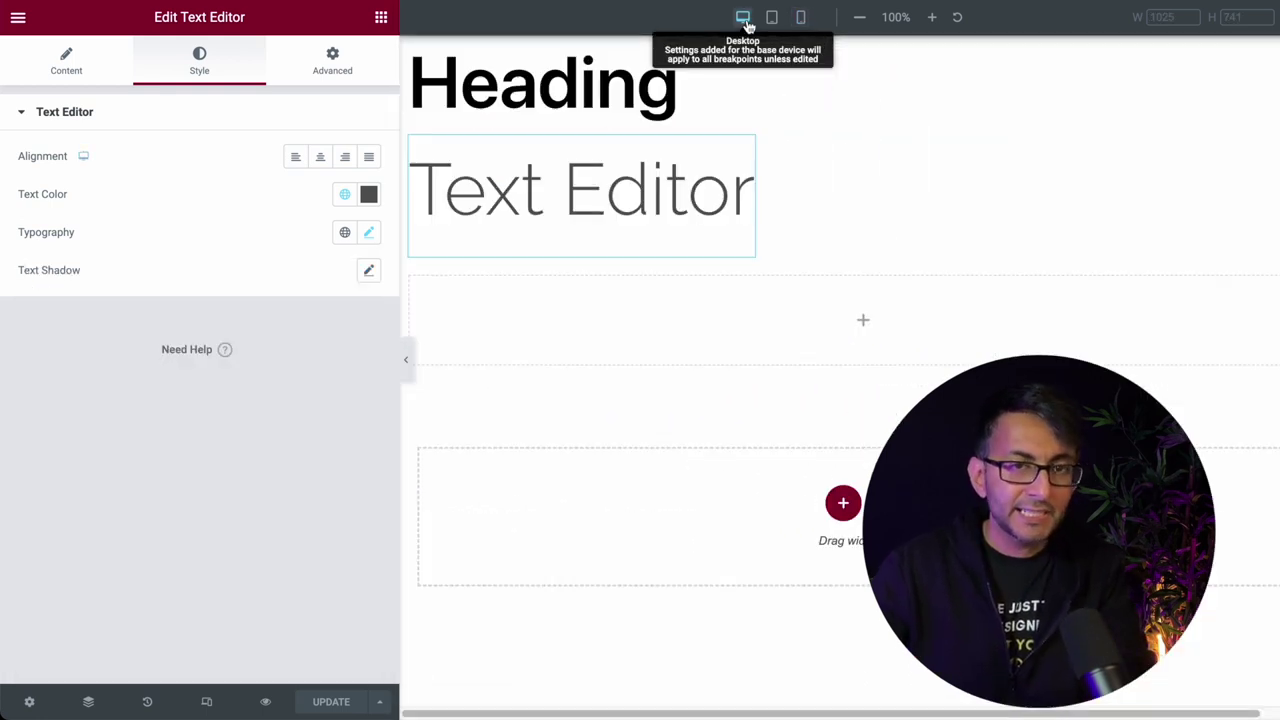
{"action": "left_click", "coordinate": [406, 362]}
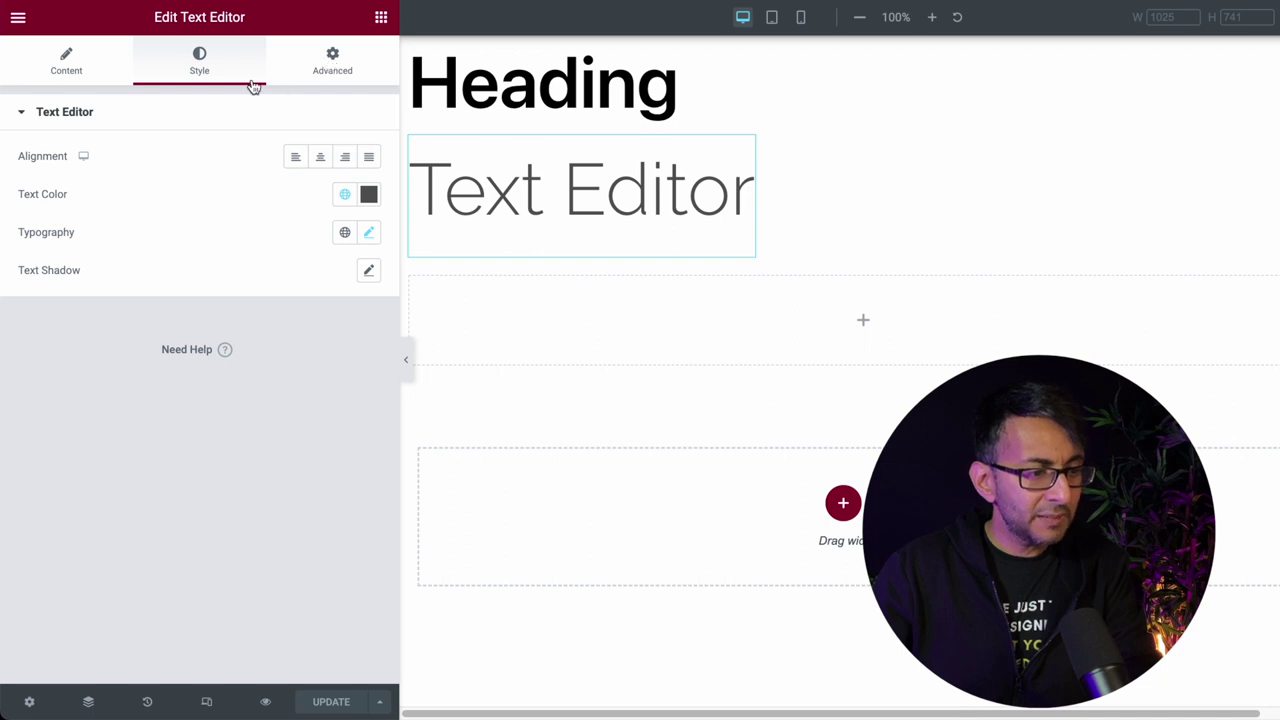
{"action": "left_click", "coordinate": [368, 233]}
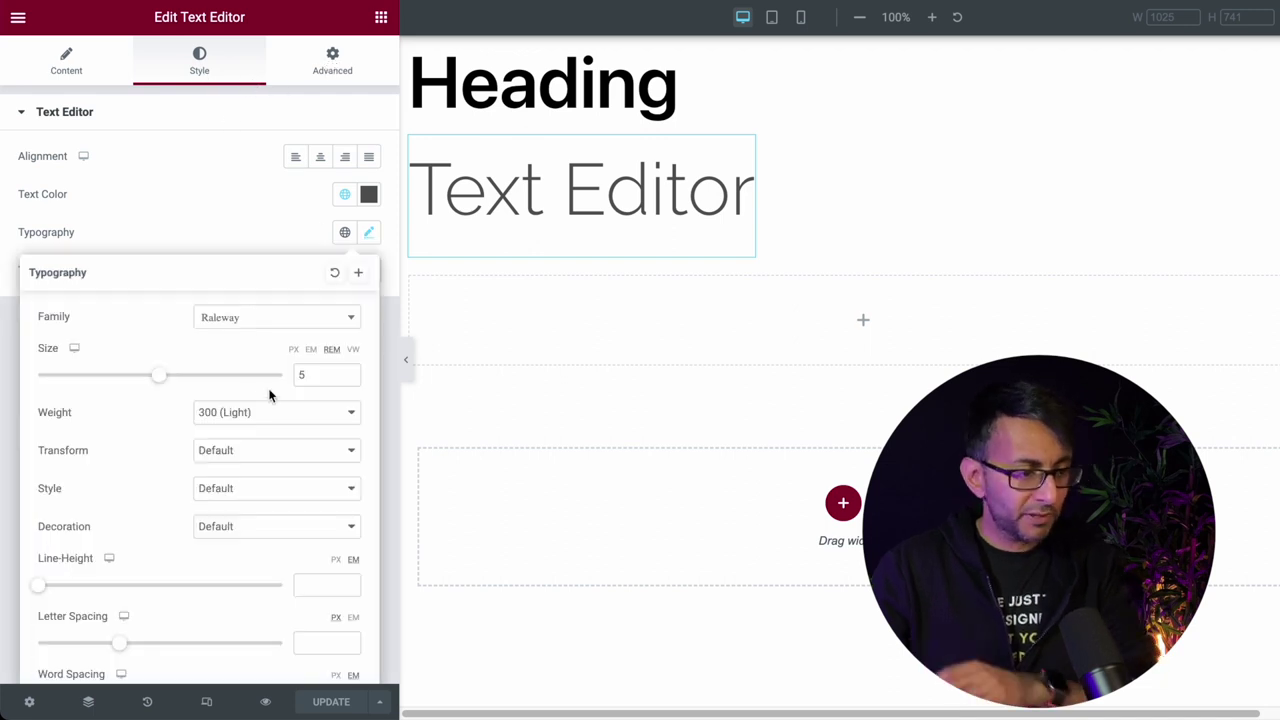
Step: Clear the desktop font size of 5 and the tablet font size of 3
{"action": "left_click", "coordinate": [313, 375]}
{"action": "type", "text": "5"}
{"action": "key", "text": "BackSpace"}
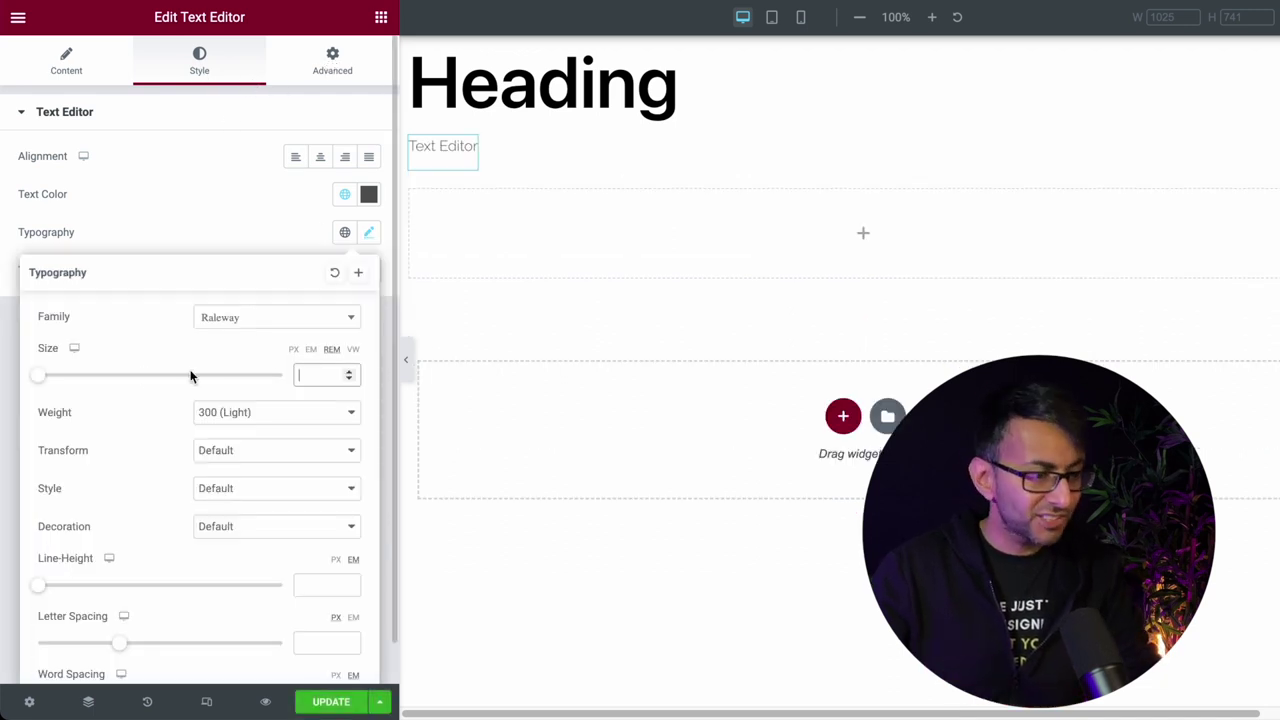
{"action": "left_click", "coordinate": [74, 348]}
{"action": "left_click", "coordinate": [74, 370]}
{"action": "left_click", "coordinate": [318, 375]}
{"action": "type", "text": "3"}
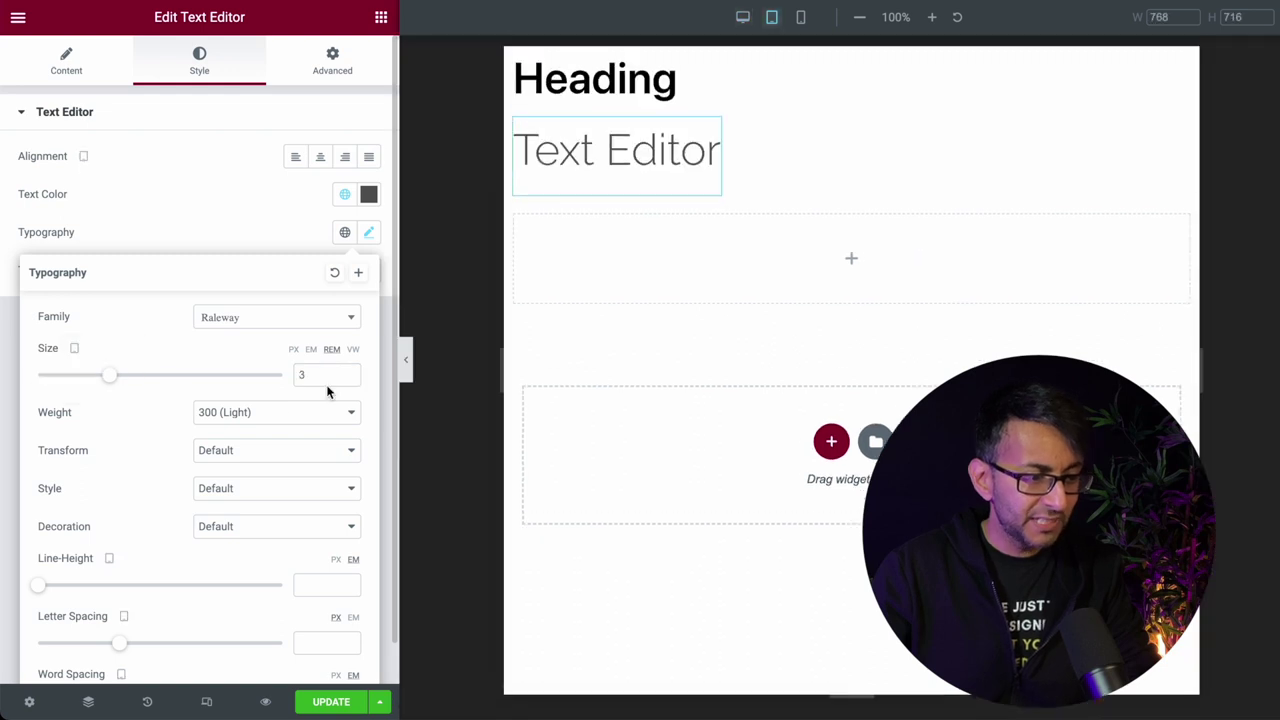
{"action": "key", "text": "BackSpace"}
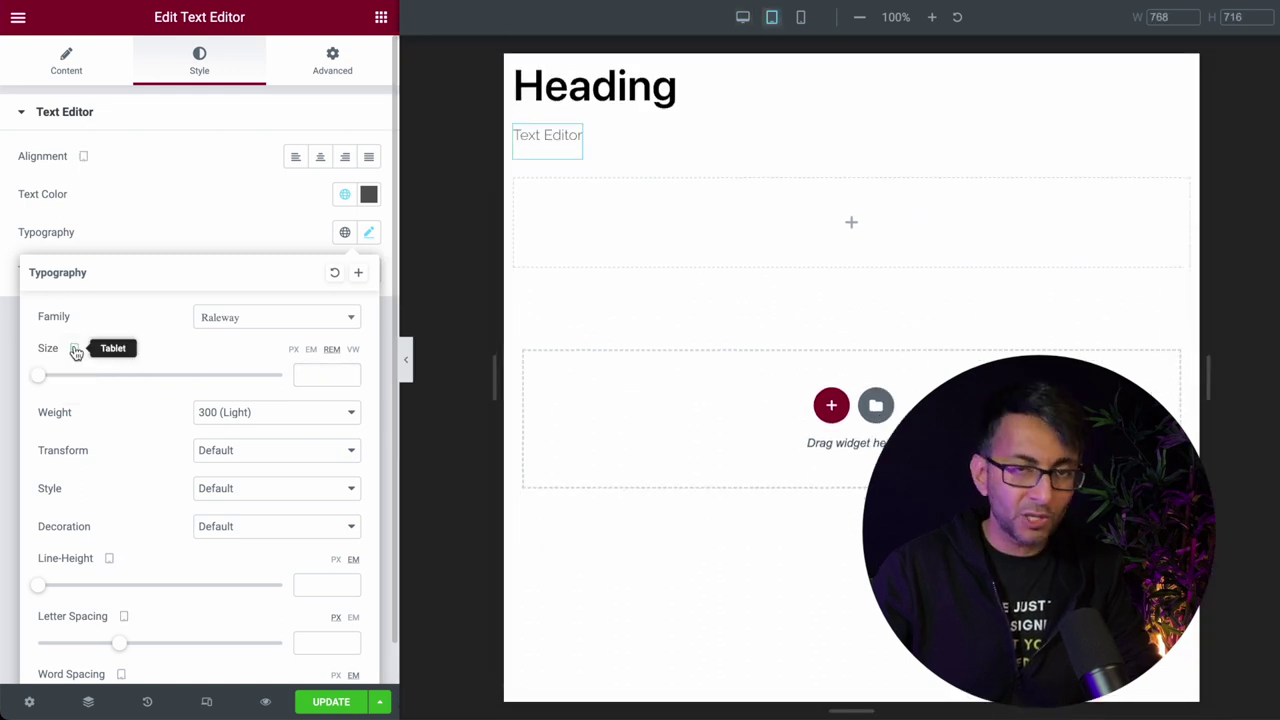
Step: Clear the mobile font size and save the page with UPDATE
{"action": "mouse_move", "coordinate": [75, 353]}
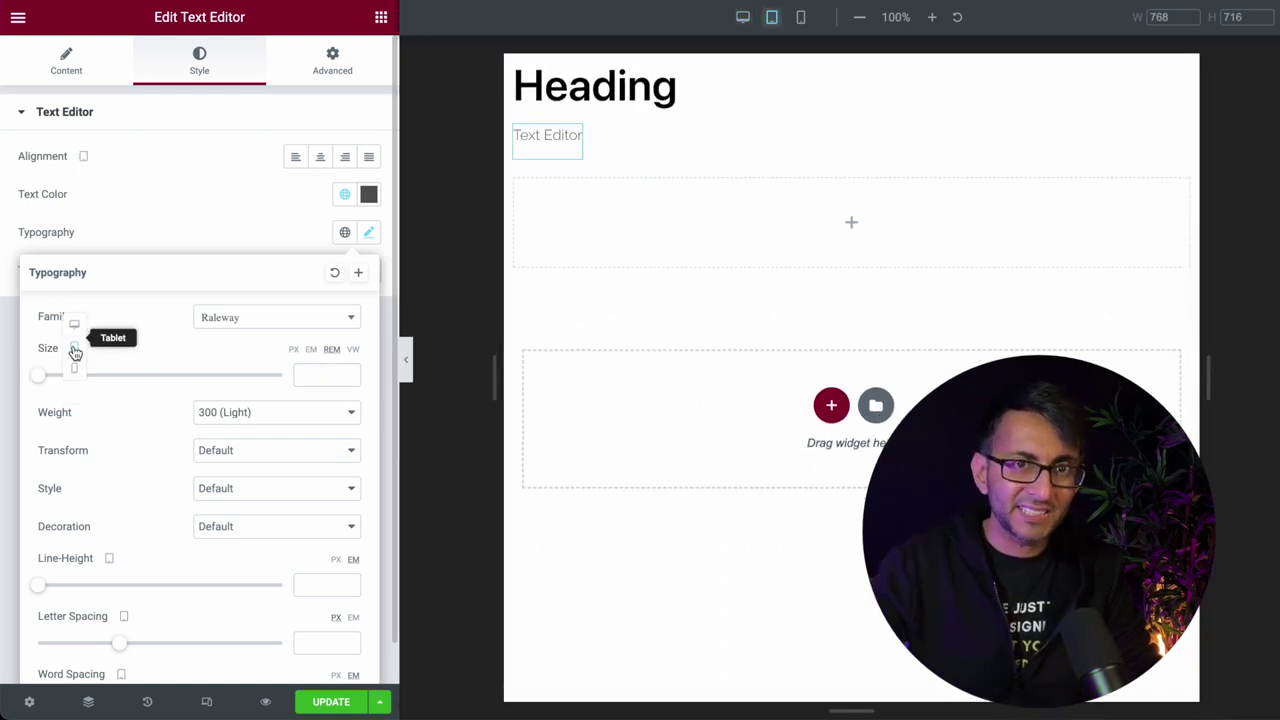
{"action": "left_click", "coordinate": [73, 369]}
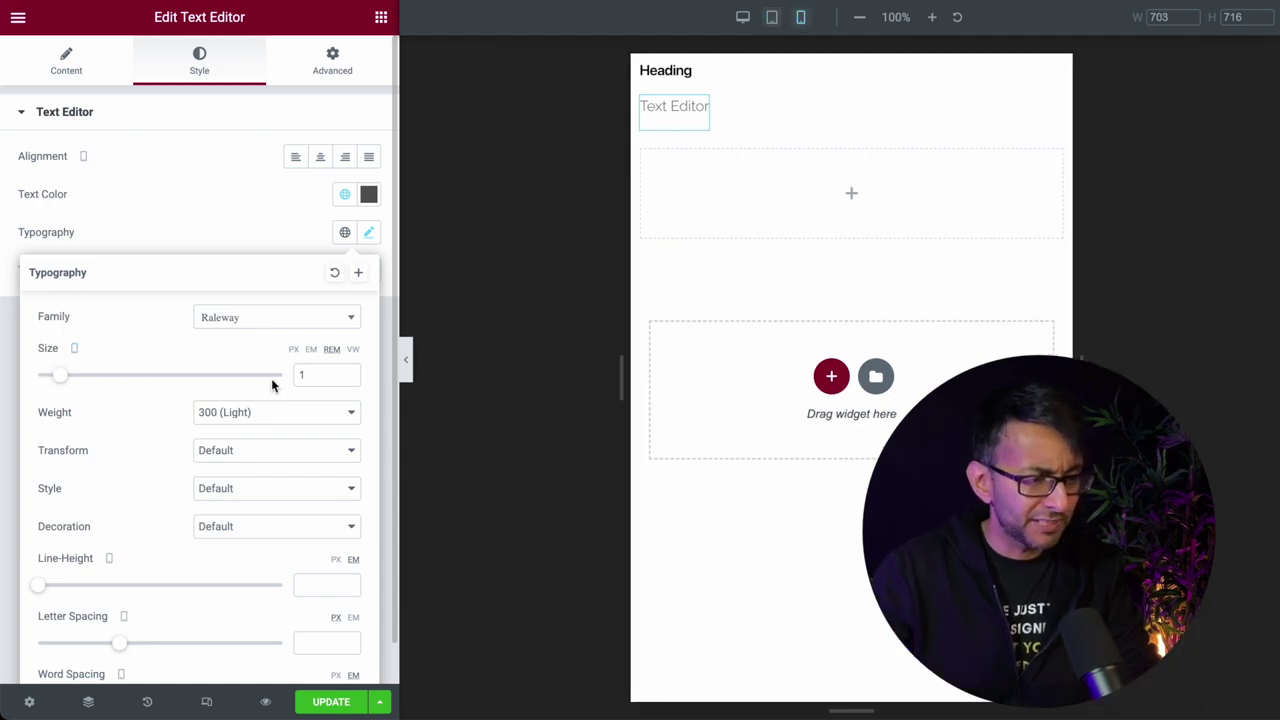
{"action": "left_click", "coordinate": [321, 374]}
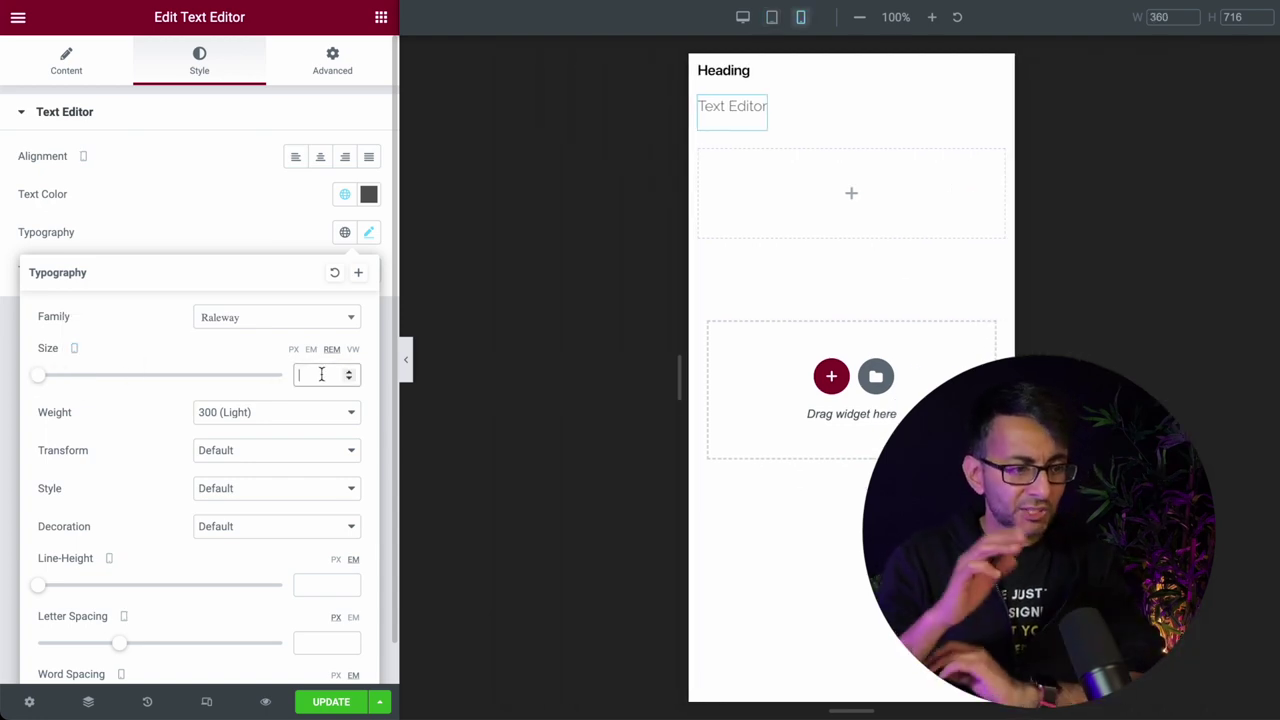
{"action": "left_click", "coordinate": [321, 704]}
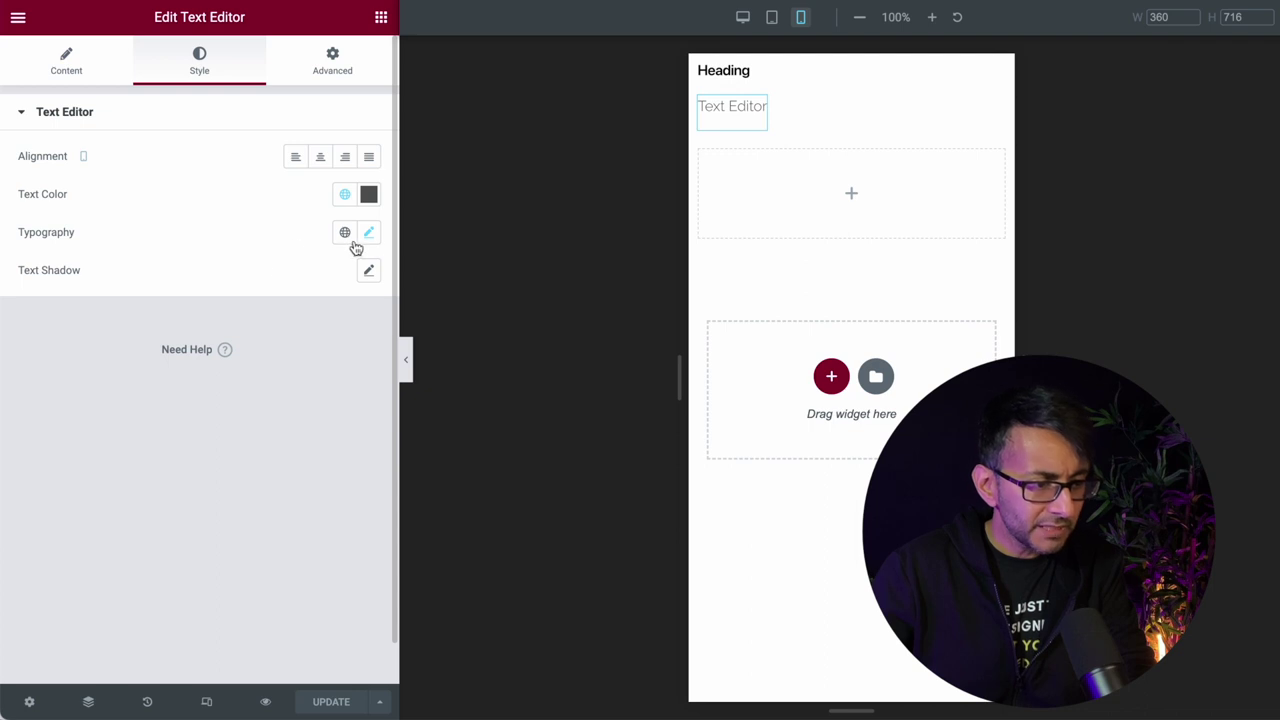
Step: Go to the widget's Advanced tab and expand the Custom CSS section
{"action": "left_click", "coordinate": [334, 61]}
{"action": "scroll", "coordinate": [200, 500], "scroll_direction": "down", "scroll_amount": 5}
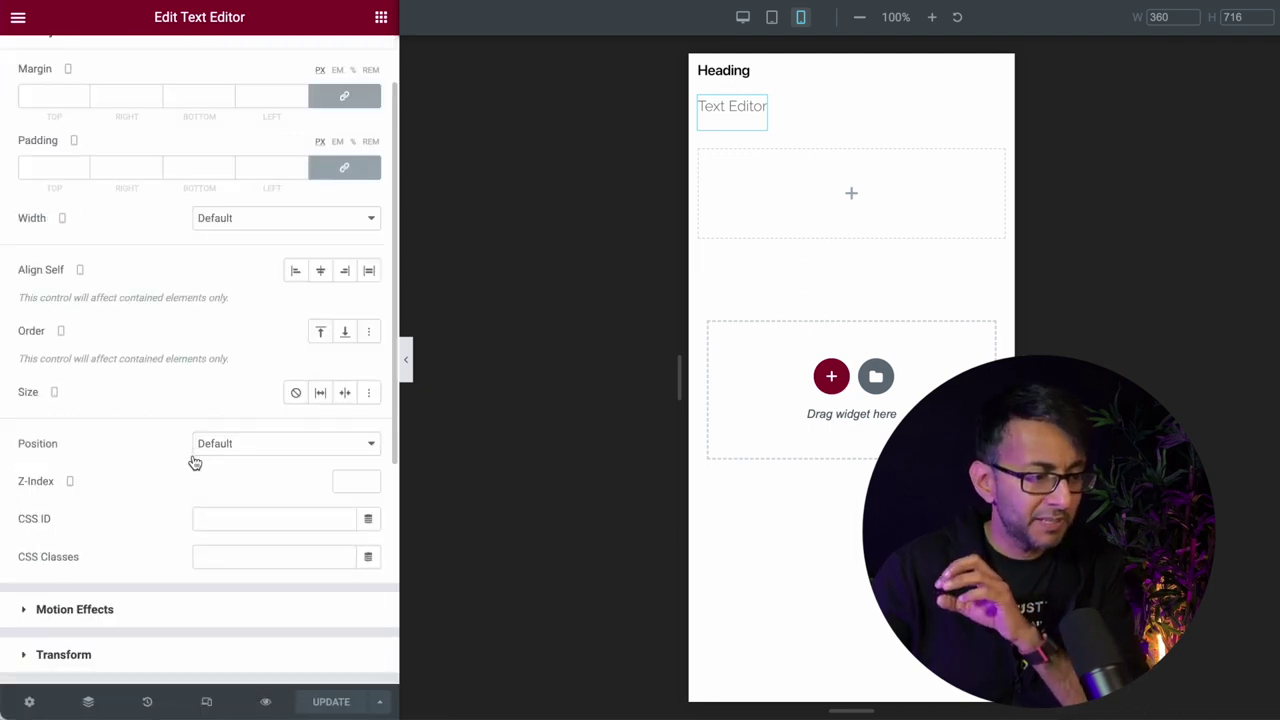
{"action": "left_click", "coordinate": [176, 565]}
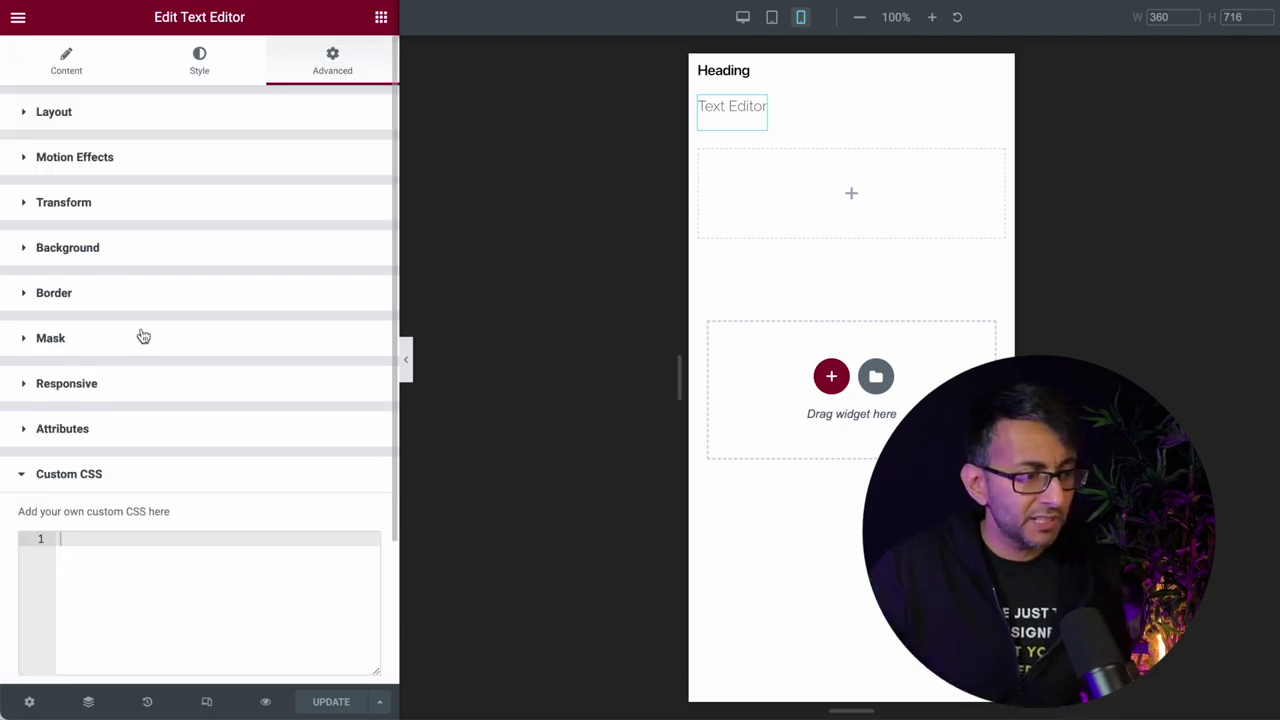
Step: Browse the main editor menu's Site Settings, then close them
{"action": "left_click", "coordinate": [18, 17]}
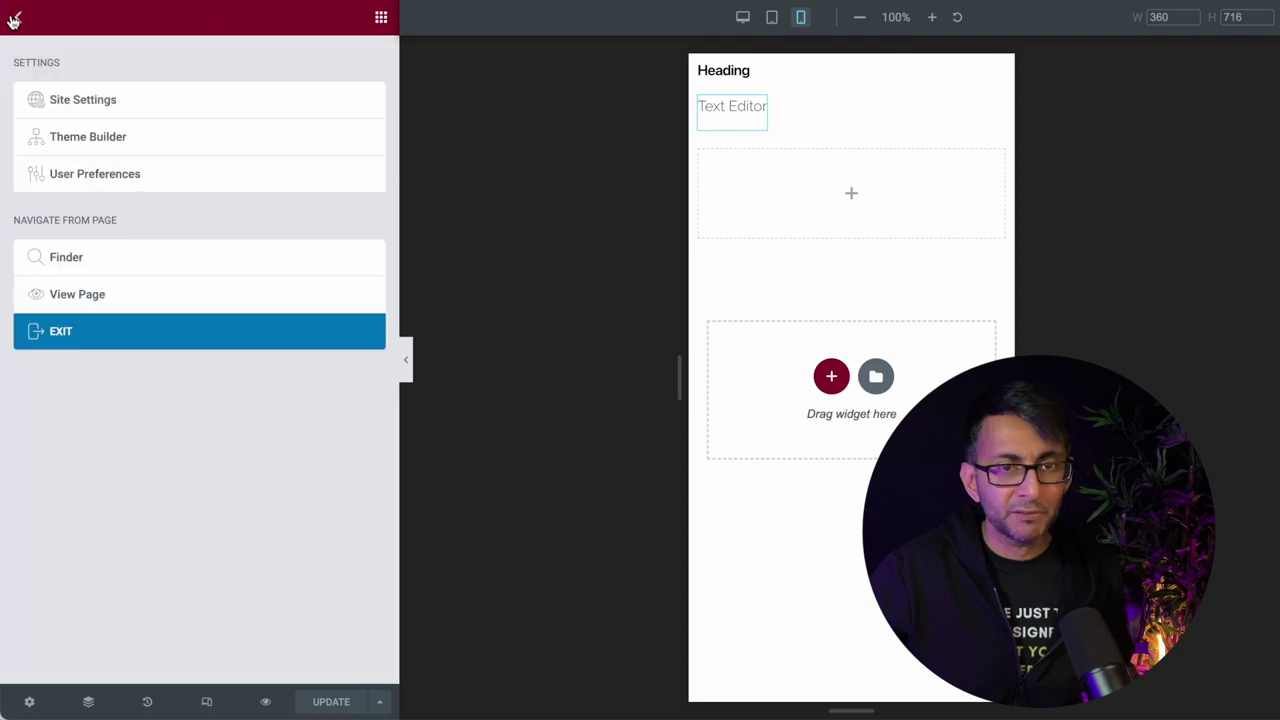
{"action": "left_click", "coordinate": [109, 111]}
{"action": "scroll", "coordinate": [144, 568], "scroll_direction": "down", "scroll_amount": 1}
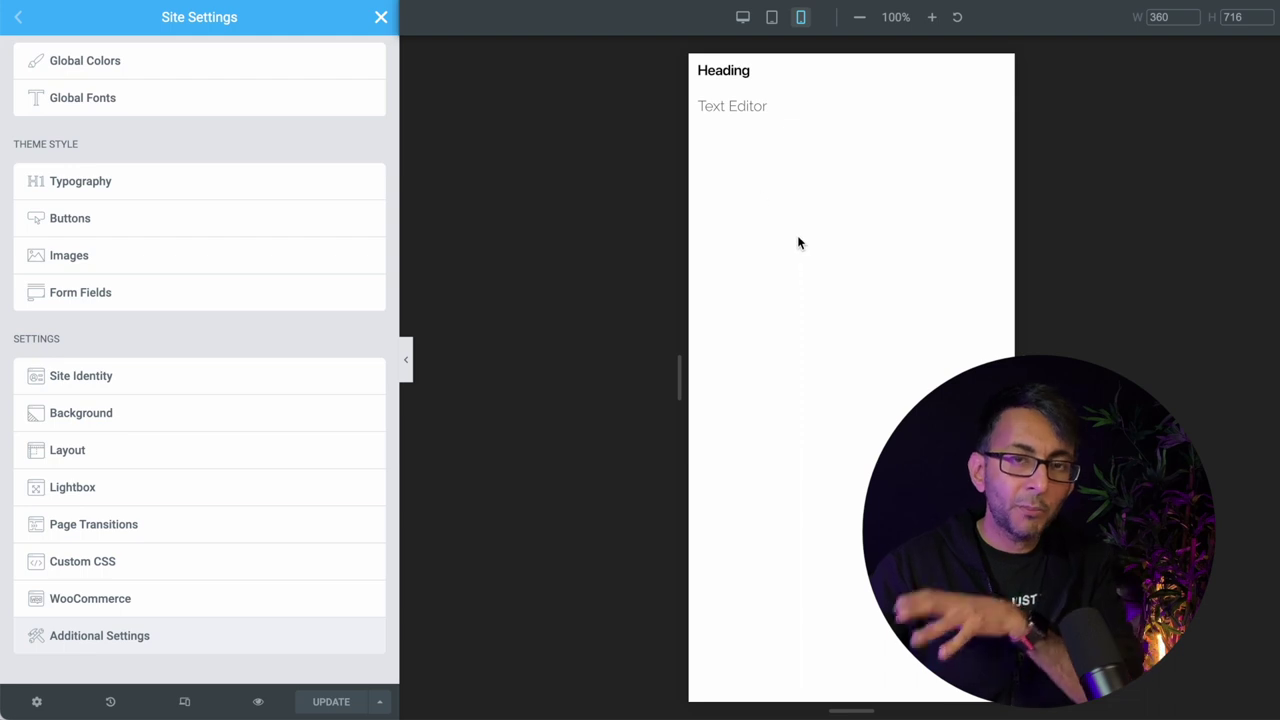
{"action": "left_click", "coordinate": [377, 17]}
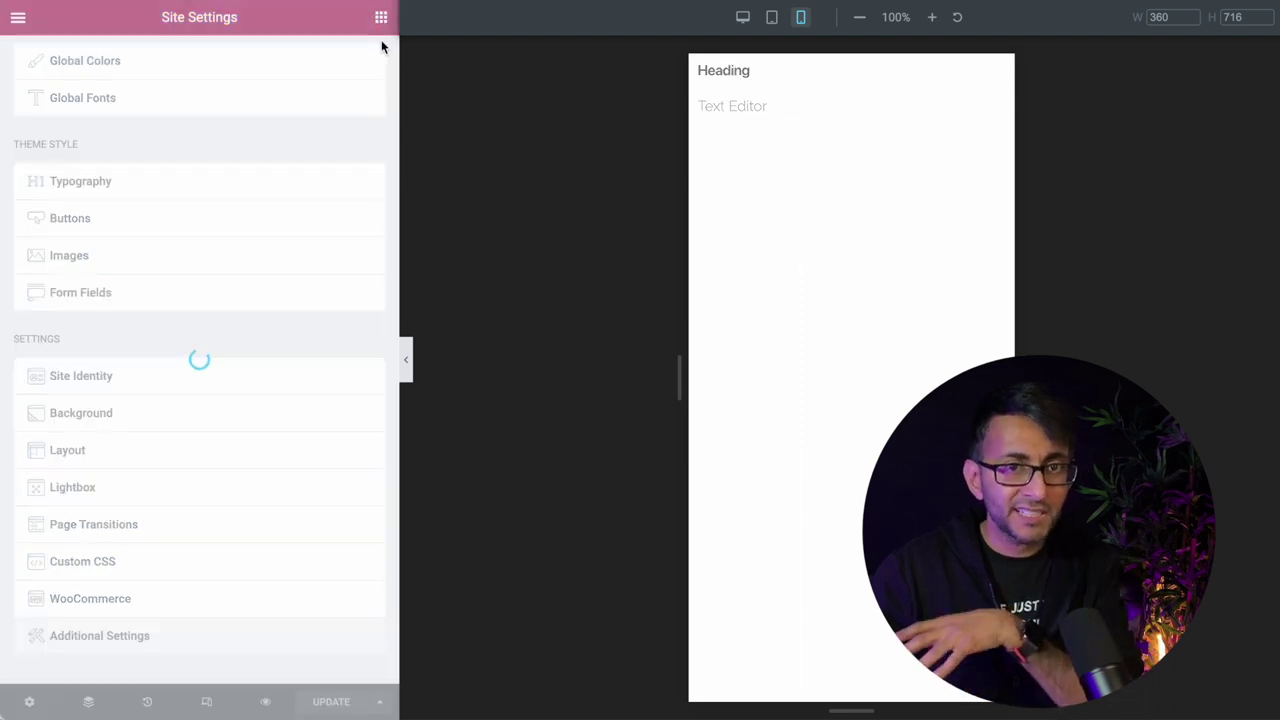
Step: Reselect the Text Editor widget and expand its Custom CSS section again
{"action": "left_click", "coordinate": [737, 108]}
{"action": "scroll", "coordinate": [134, 540], "scroll_direction": "down", "scroll_amount": 2}
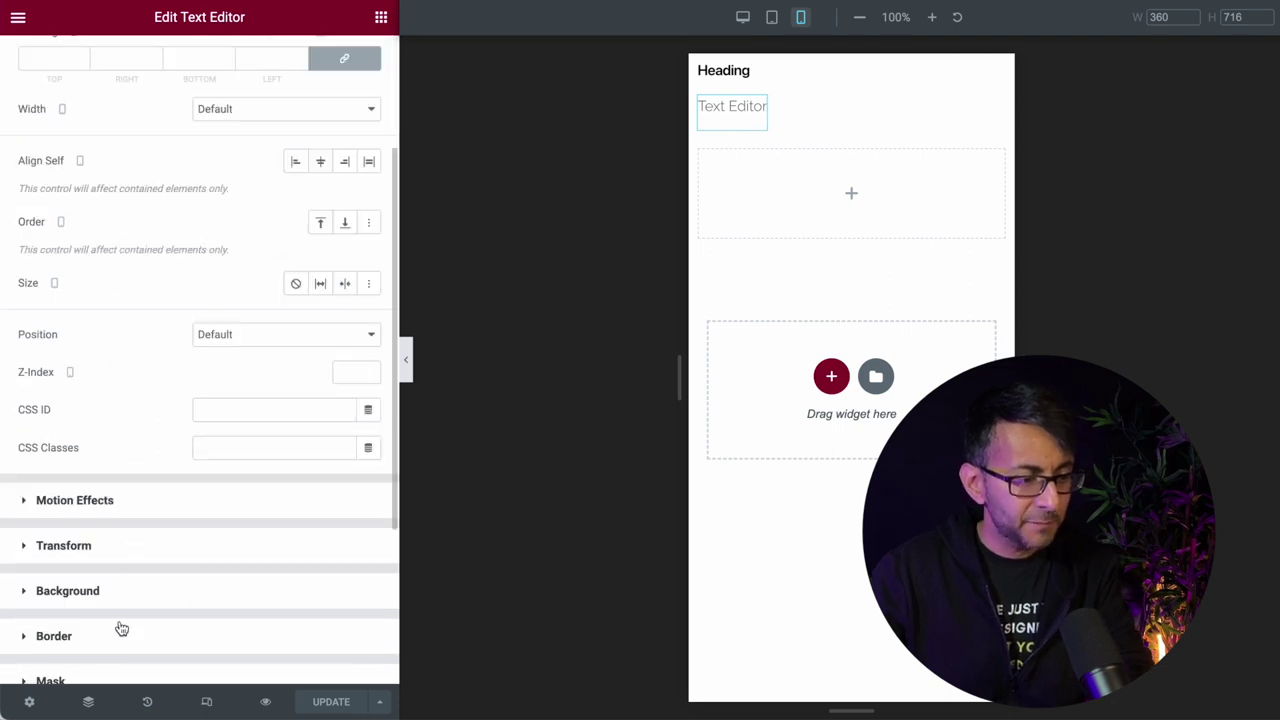
{"action": "scroll", "coordinate": [120, 628], "scroll_direction": "down", "scroll_amount": 3}
{"action": "left_click", "coordinate": [158, 562]}
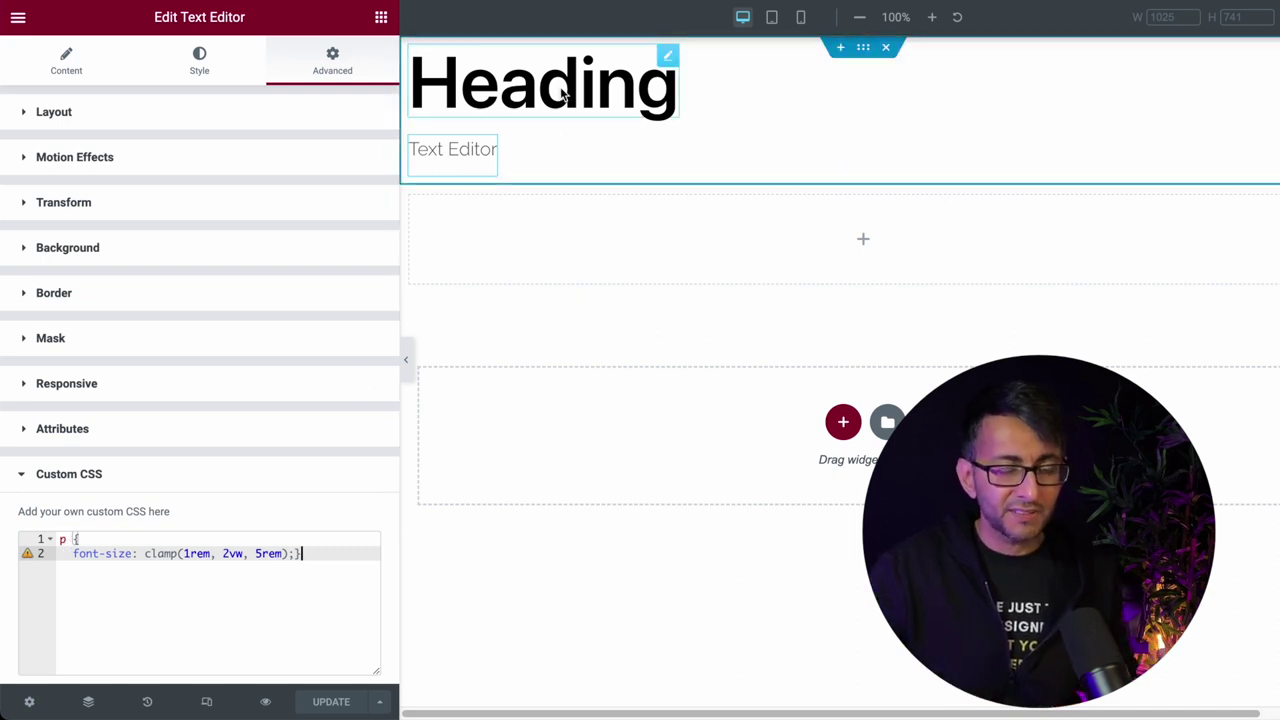
Step: Write a p rule with font-size: clamp(1rem, 2vw, 5rem) in Custom CSS and save with UPDATE
{"action": "left_click", "coordinate": [62, 538]}
{"action": "key", "text": "BackSpace"}
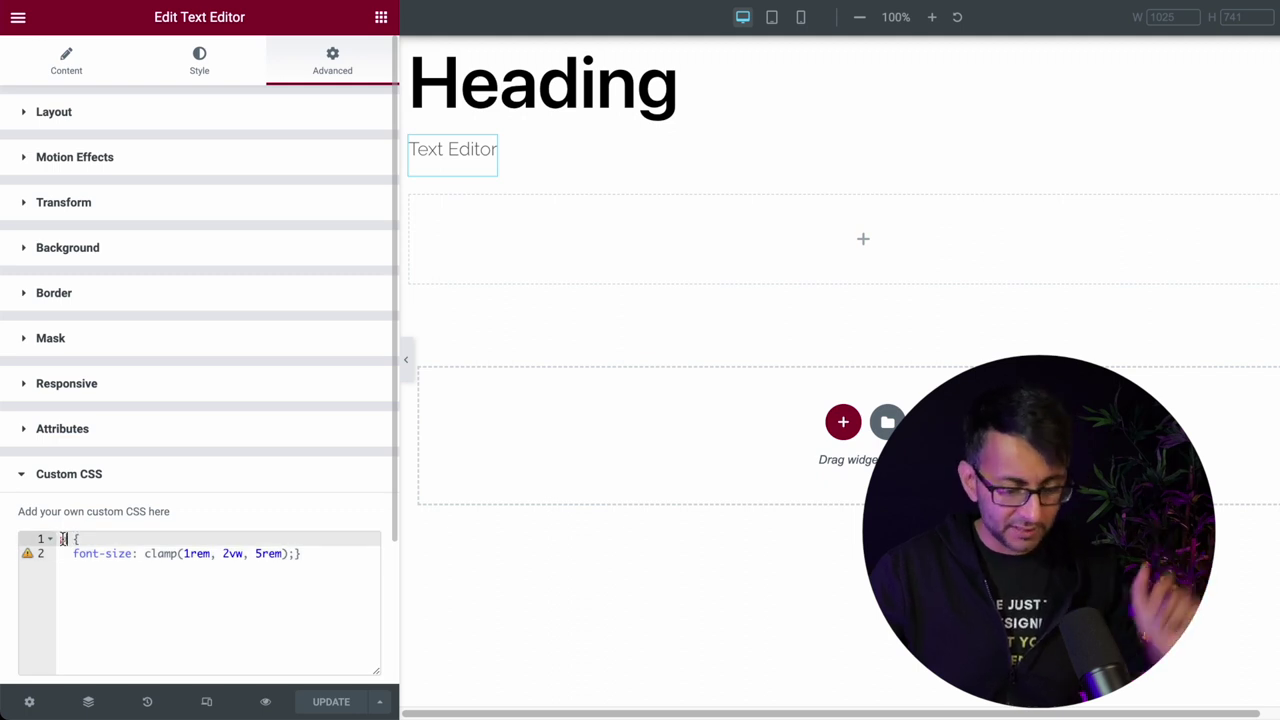
{"action": "type", "text": "H1 "}
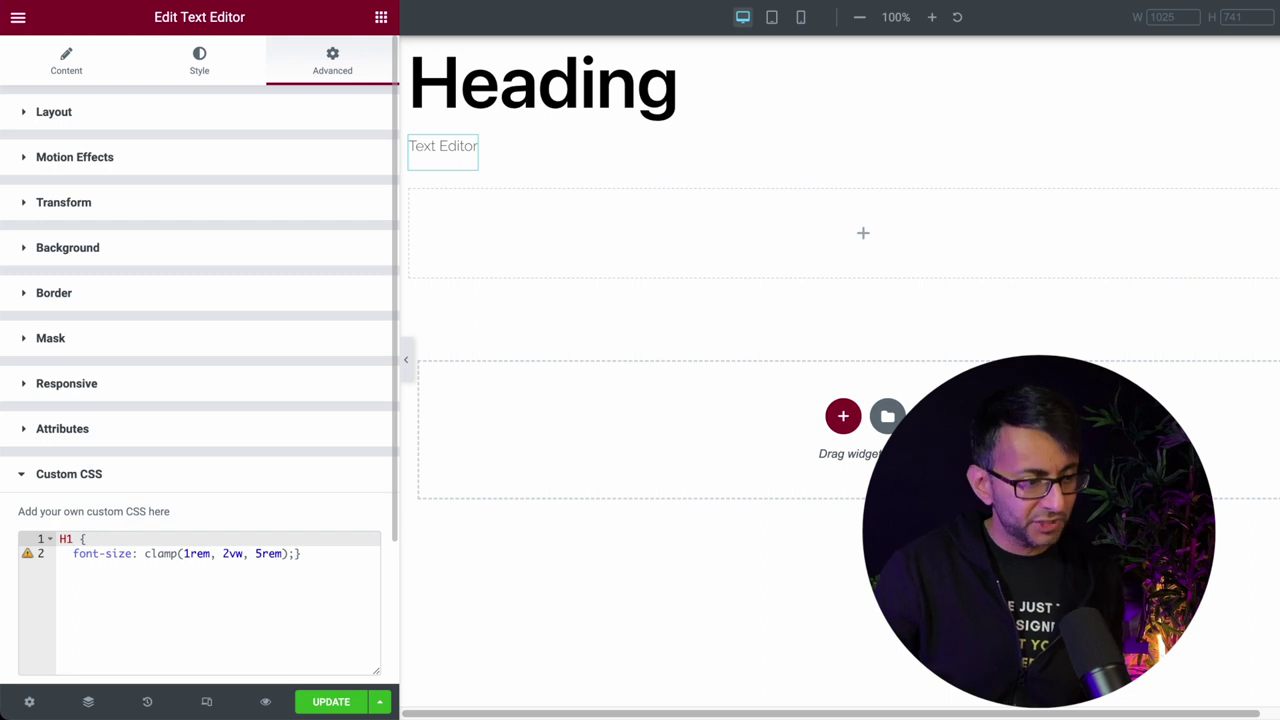
{"action": "type", "text": "p"}
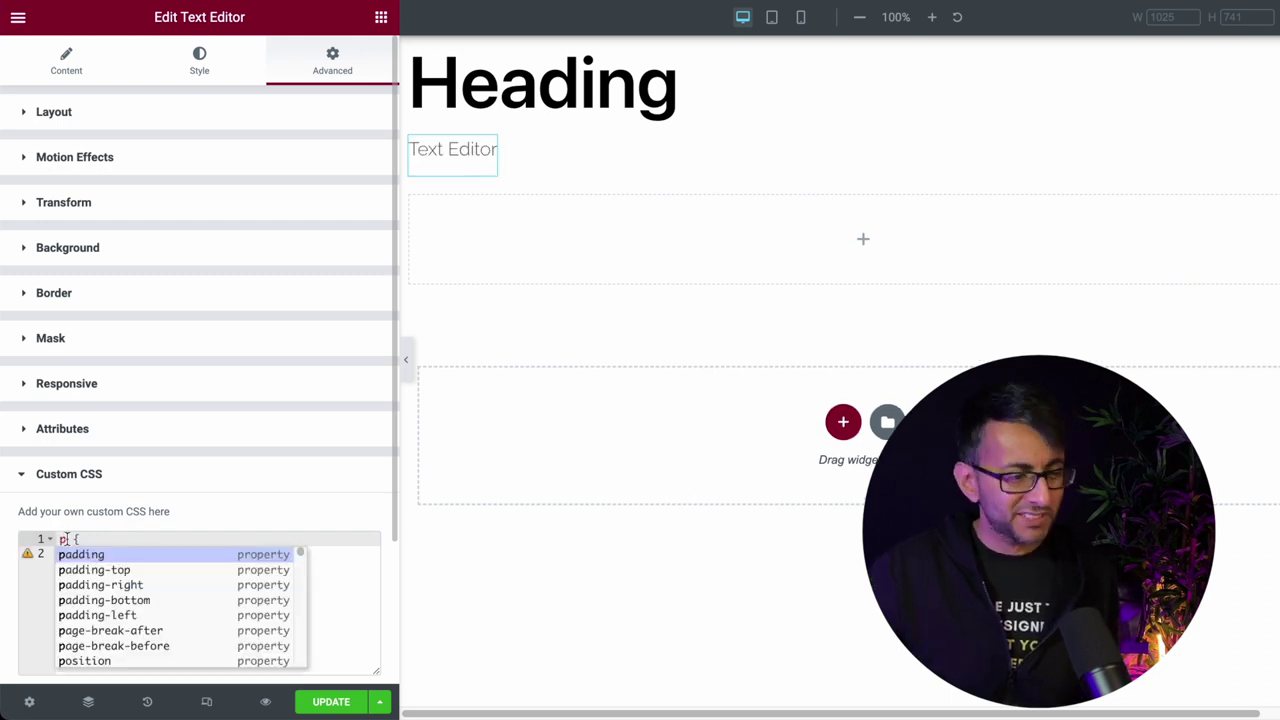
{"action": "type", "text": "font-size: clamp(1rem, 2vw, 5rem);"}
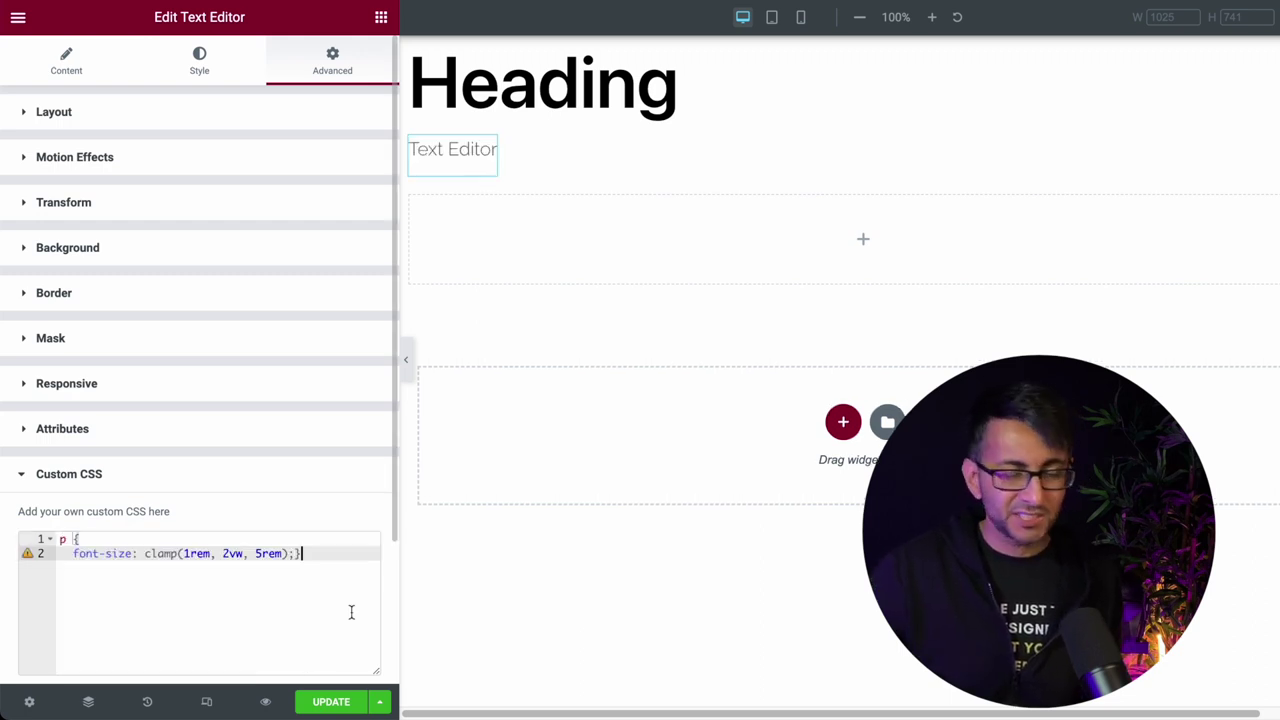
{"action": "left_click", "coordinate": [337, 704]}
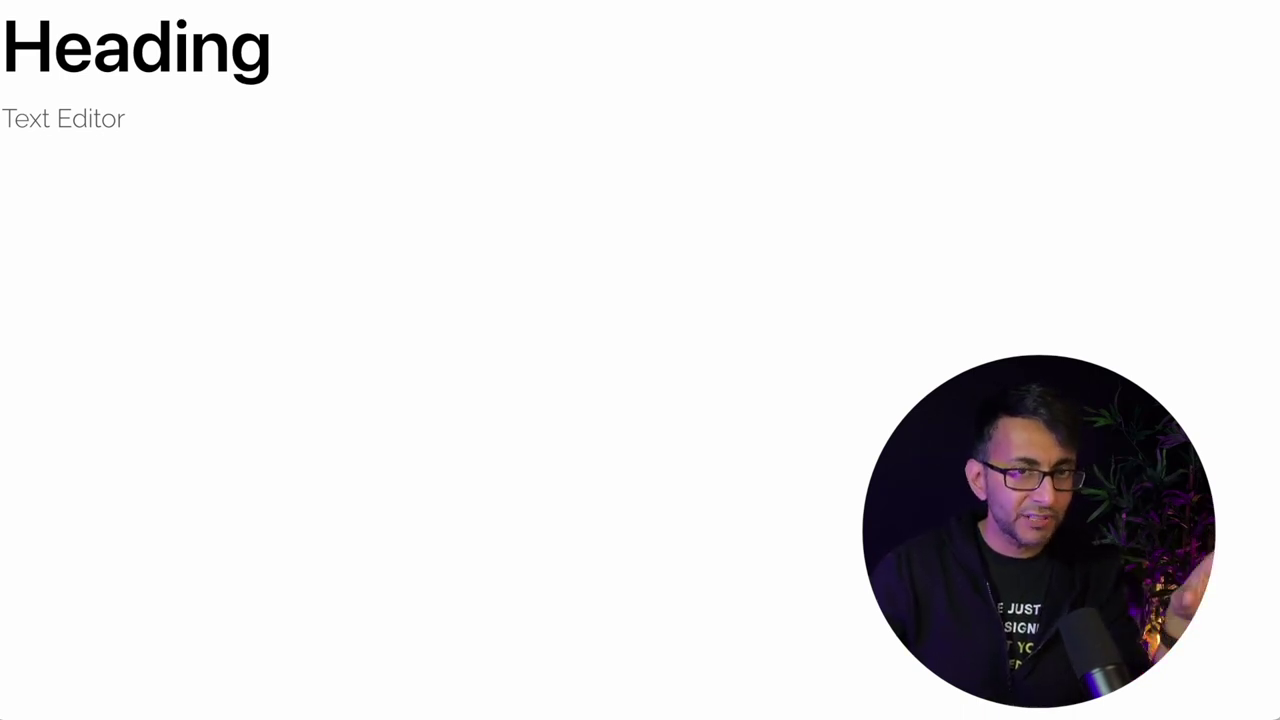
Step: Widen and narrow the live page window to watch the paragraph text scale
{"action": "left_click_drag", "start_coordinate": [832, 300], "coordinate": [1152, 300]}
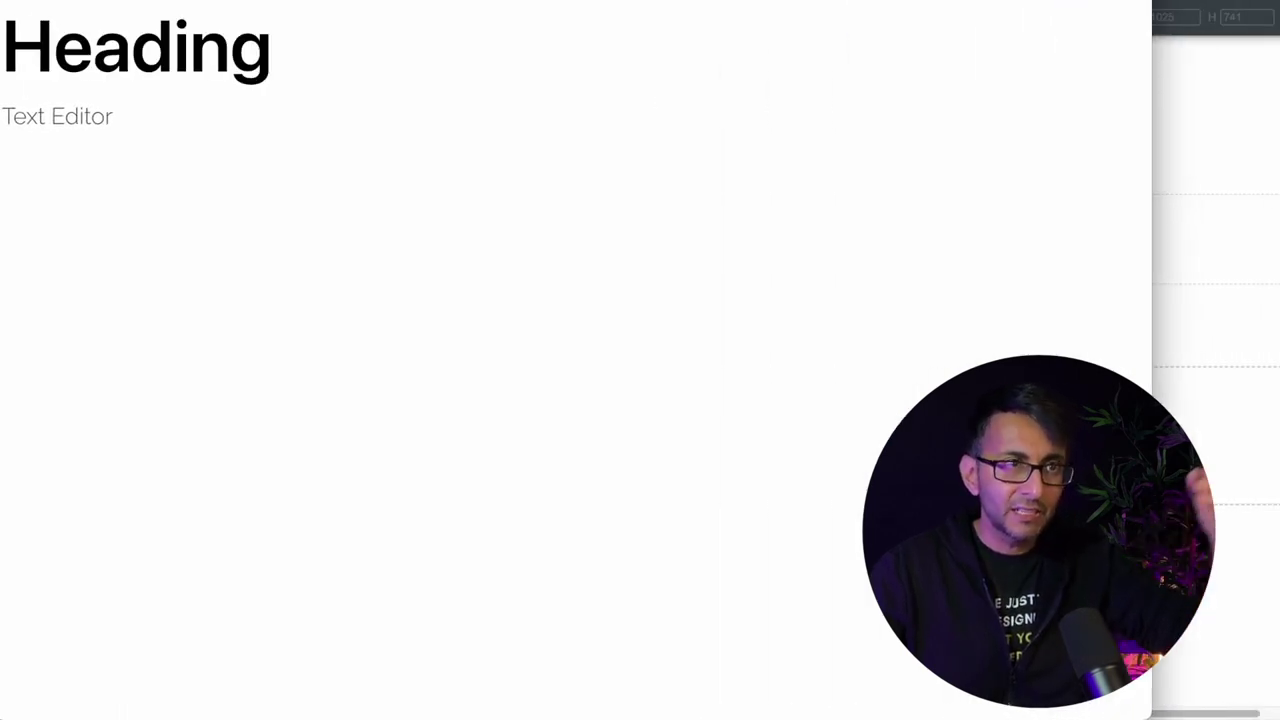
{"action": "left_click_drag", "start_coordinate": [1152, 238], "coordinate": [866, 238]}
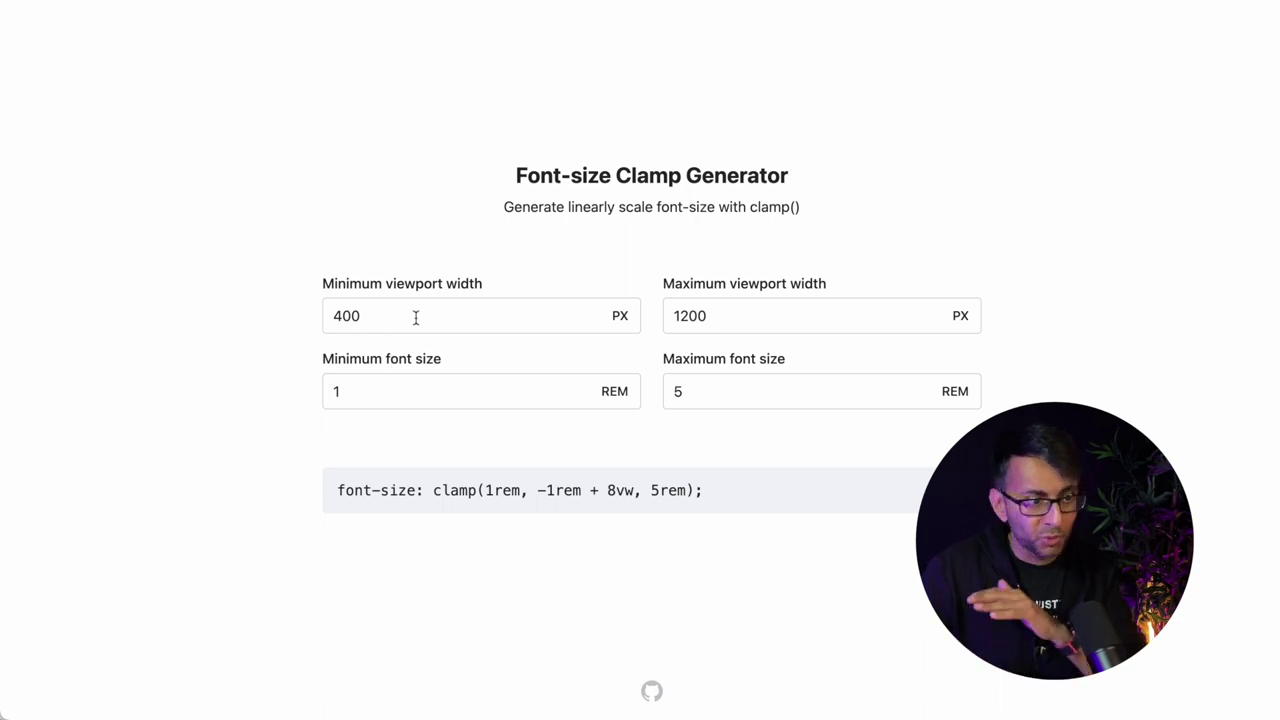
Step: Set the generator's maximum viewport to 1000px and copy the clamp(1rem, -1.6667rem + 10.6667vw, 5rem) line
{"action": "left_click_drag", "start_coordinate": [416, 318], "coordinate": [298, 317]}
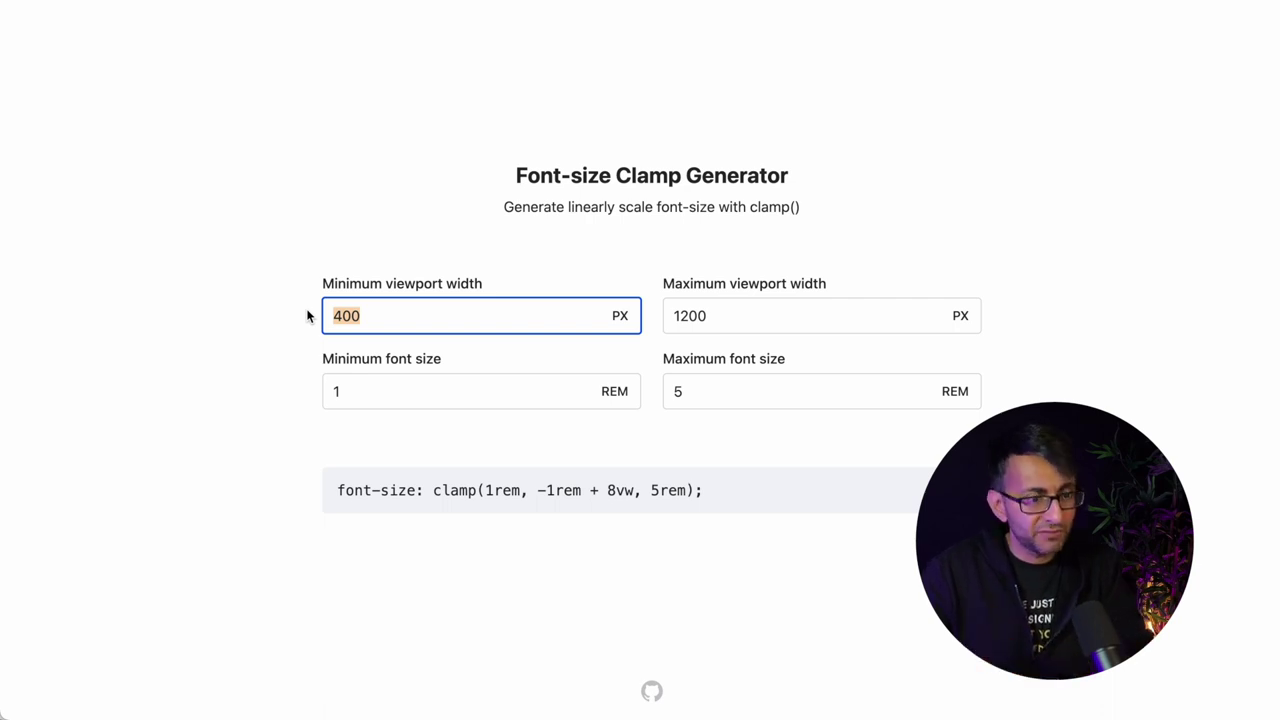
{"action": "left_click", "coordinate": [769, 316]}
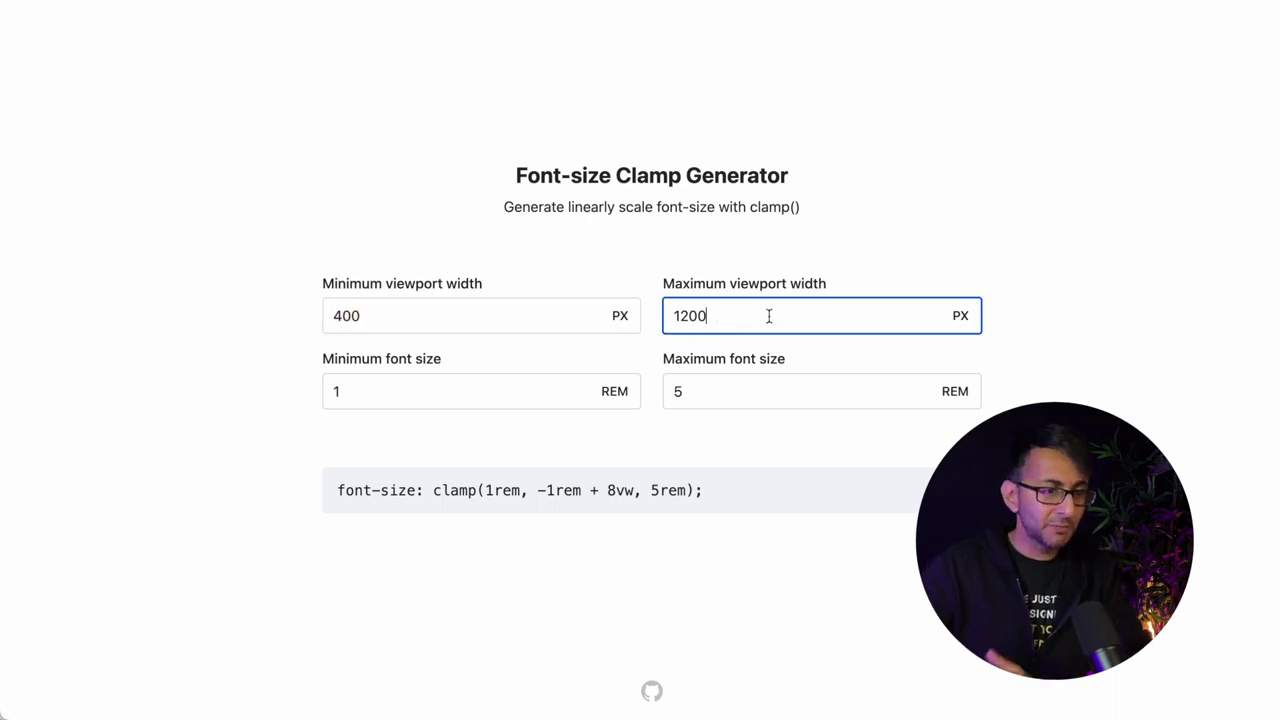
{"action": "key", "text": "BackSpace"}
{"action": "key", "text": "BackSpace"}
{"action": "key", "text": "BackSpace"}
{"action": "key", "text": "BackSpace"}
{"action": "type", "text": "1000"}
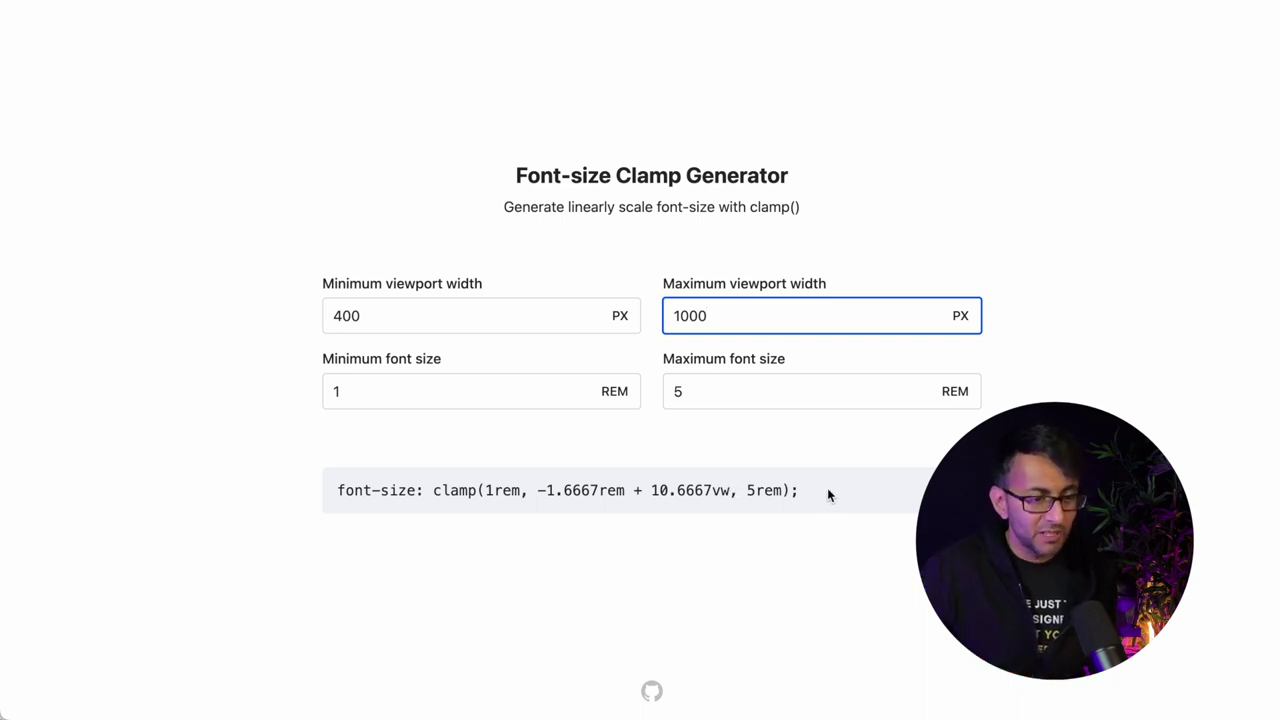
{"action": "left_click_drag", "start_coordinate": [827, 492], "coordinate": [312, 497]}
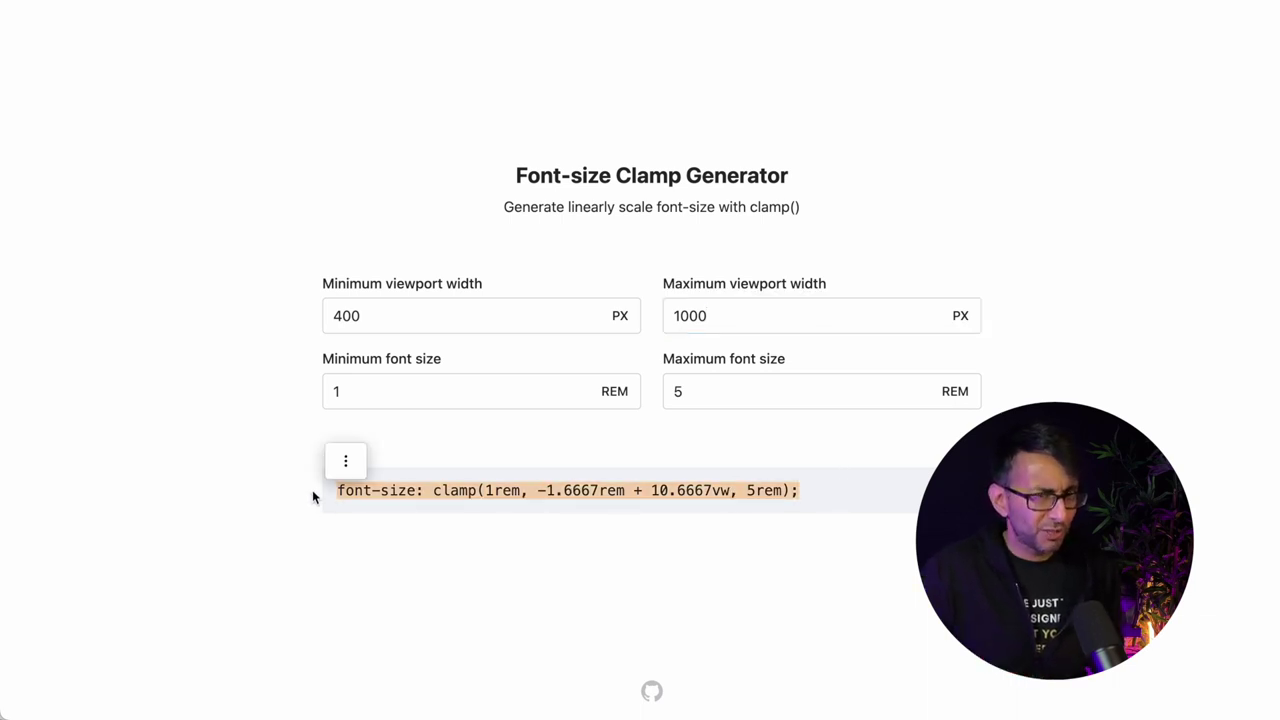
{"action": "key", "text": "super+c"}
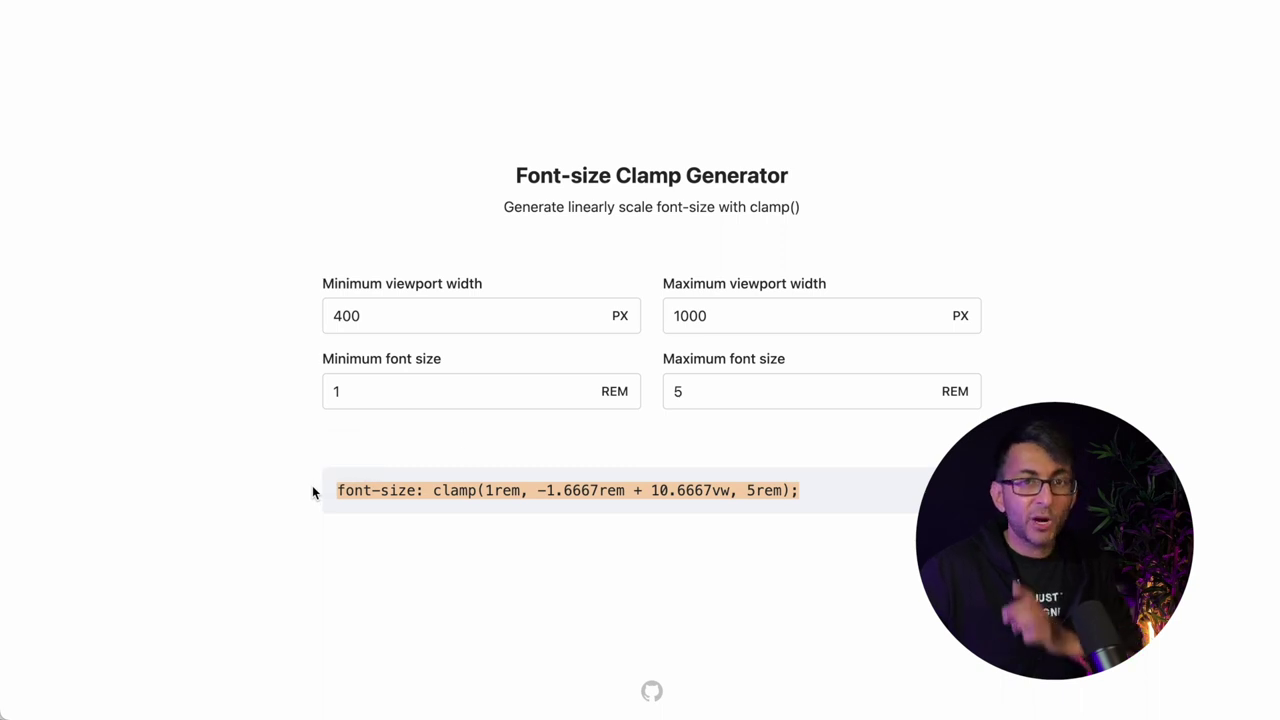
{"action": "key", "text": "ctrl+Tab"}
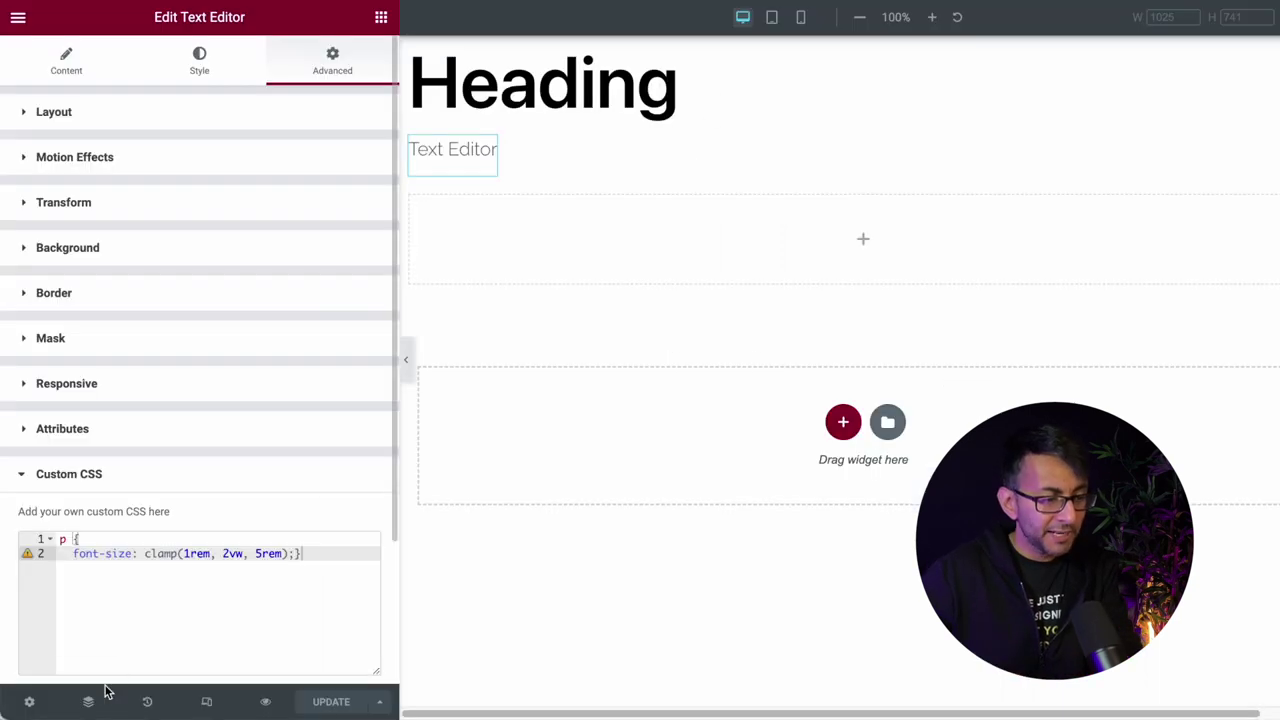
Step: Replace line 2's font-size declaration with the pasted clamp(1rem, -1.6667rem + 10.6667vw, 5rem)
{"action": "left_click_drag", "start_coordinate": [74, 553], "coordinate": [296, 554]}
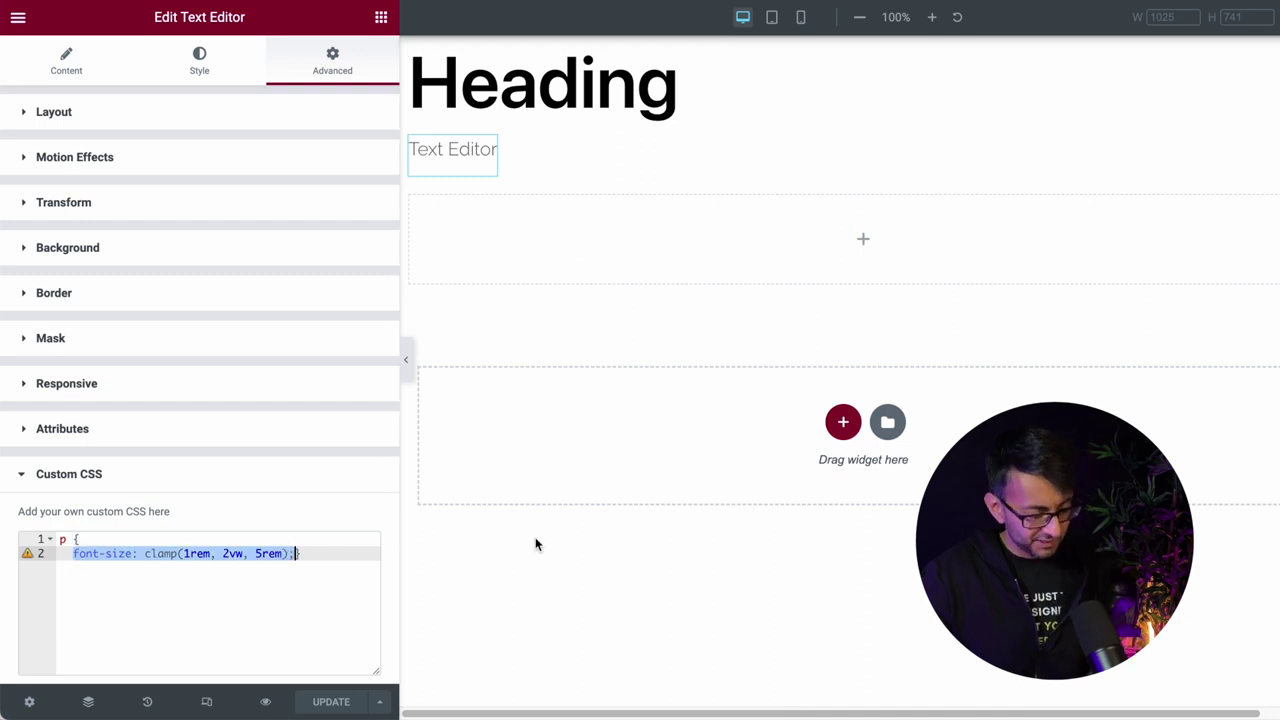
{"action": "key", "text": "super+v"}
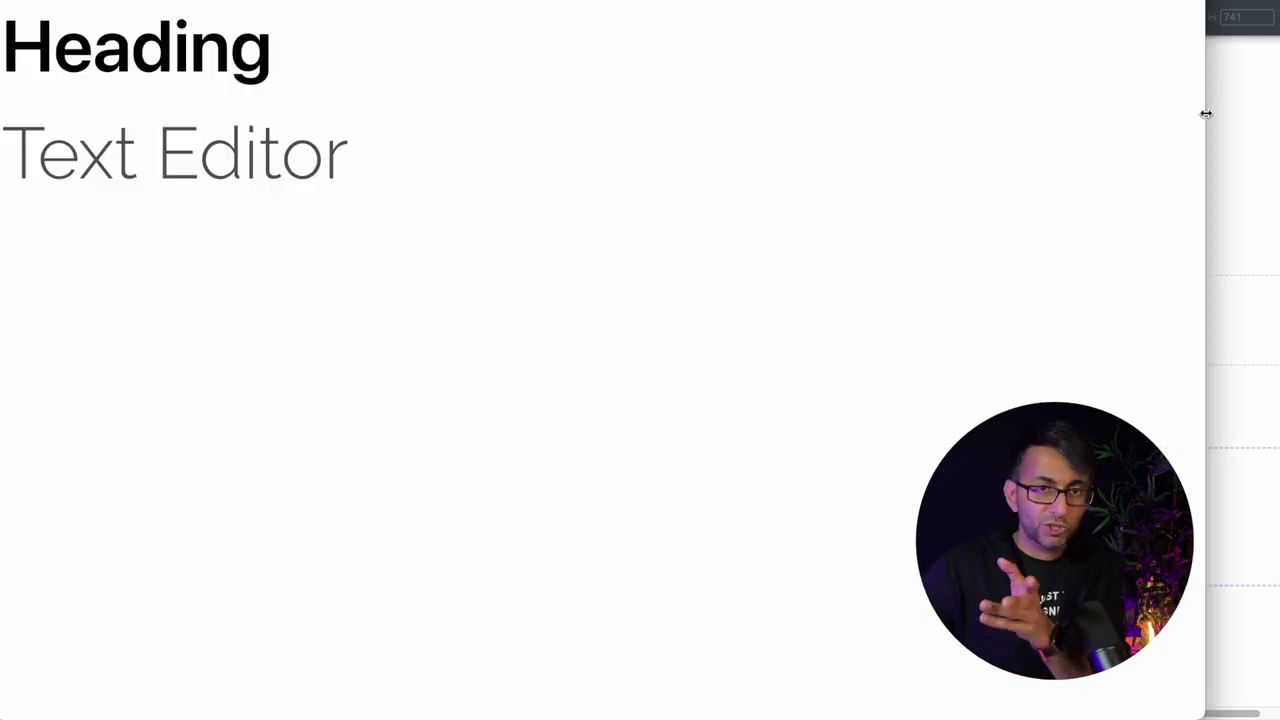
Step: Narrow and widen the preview window to watch the paragraph scale, then return to the CSS editor
{"action": "mouse_move", "coordinate": [1206, 114]}
{"action": "left_mouse_down"}
{"action": "mouse_move", "coordinate": [806, 124]}
{"action": "mouse_move", "coordinate": [1186, 110]}
{"action": "left_mouse_up"}
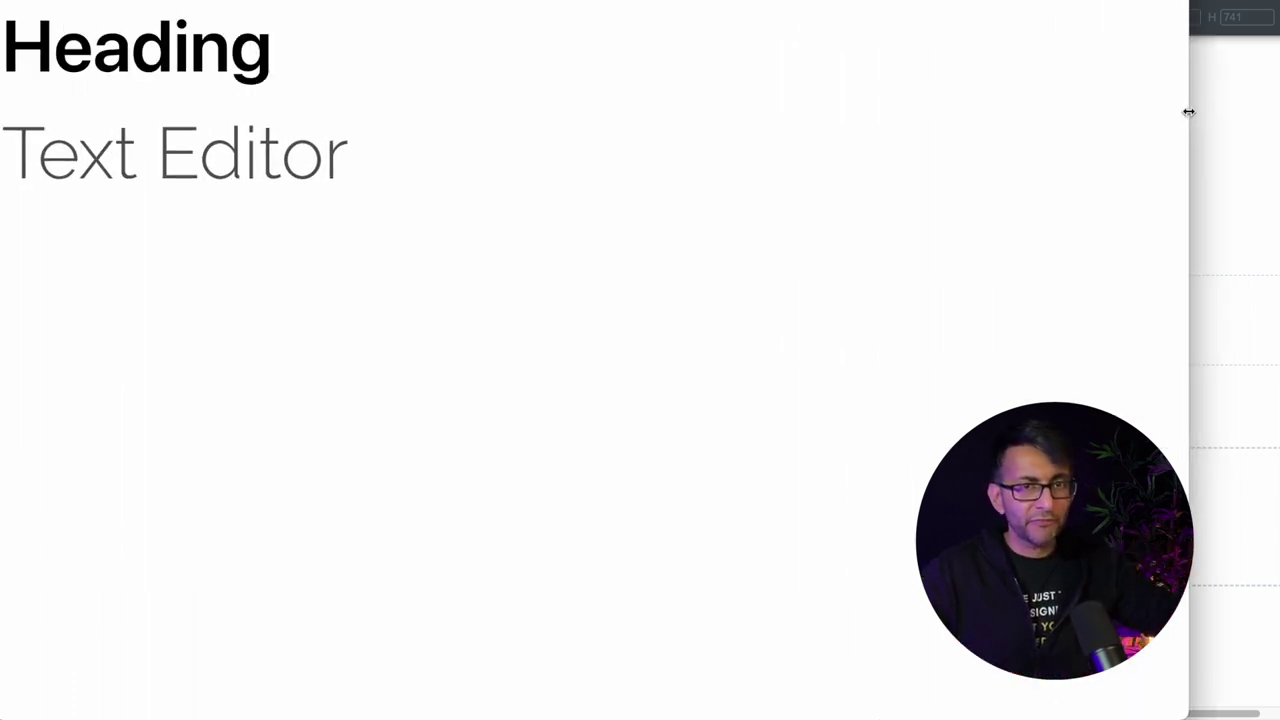
{"action": "left_click_drag", "start_coordinate": [1188, 112], "coordinate": [656, 100]}
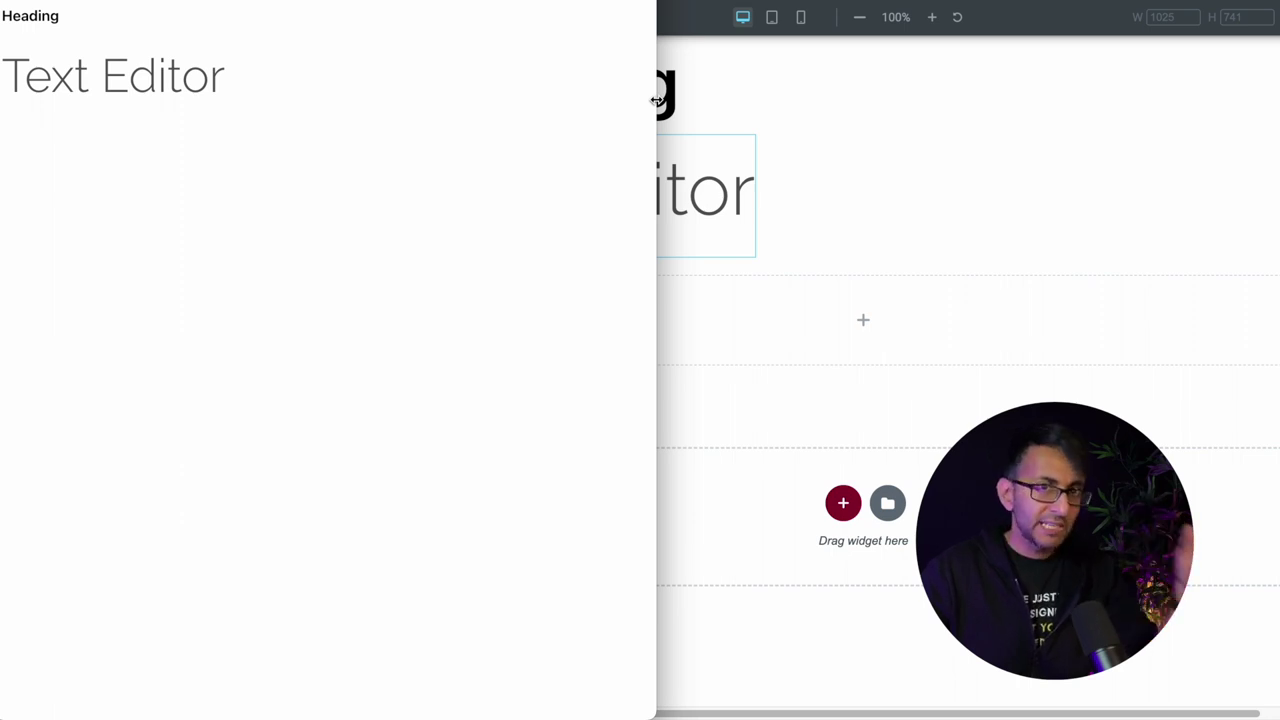
{"action": "left_click_drag", "start_coordinate": [655, 100], "coordinate": [620, 100]}
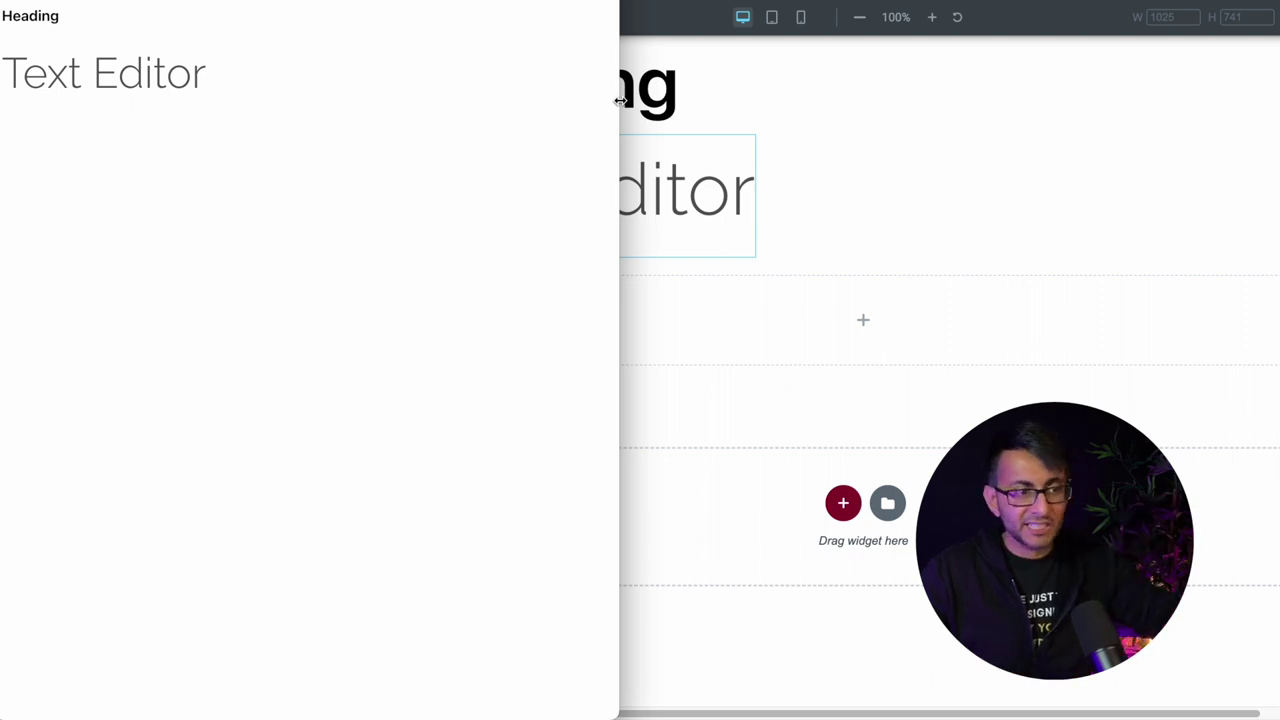
{"action": "left_click_drag", "start_coordinate": [620, 100], "coordinate": [1255, 107]}
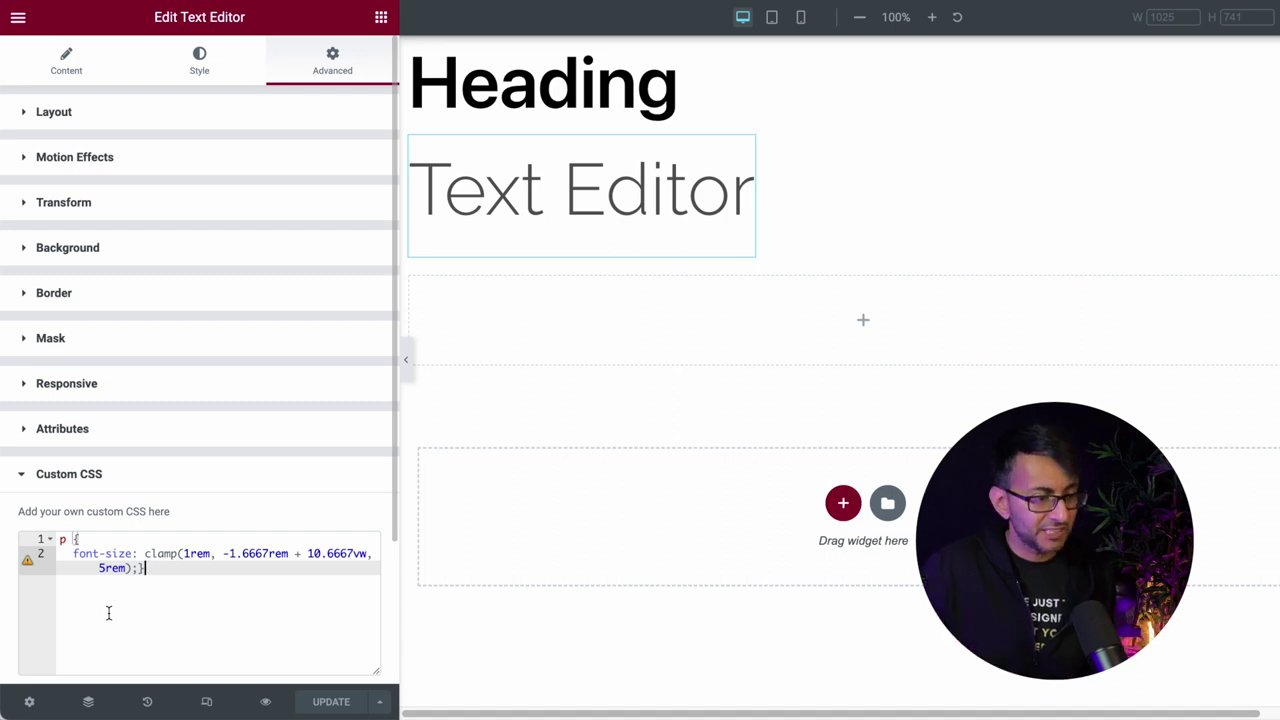
{"action": "left_click", "coordinate": [58, 539]}
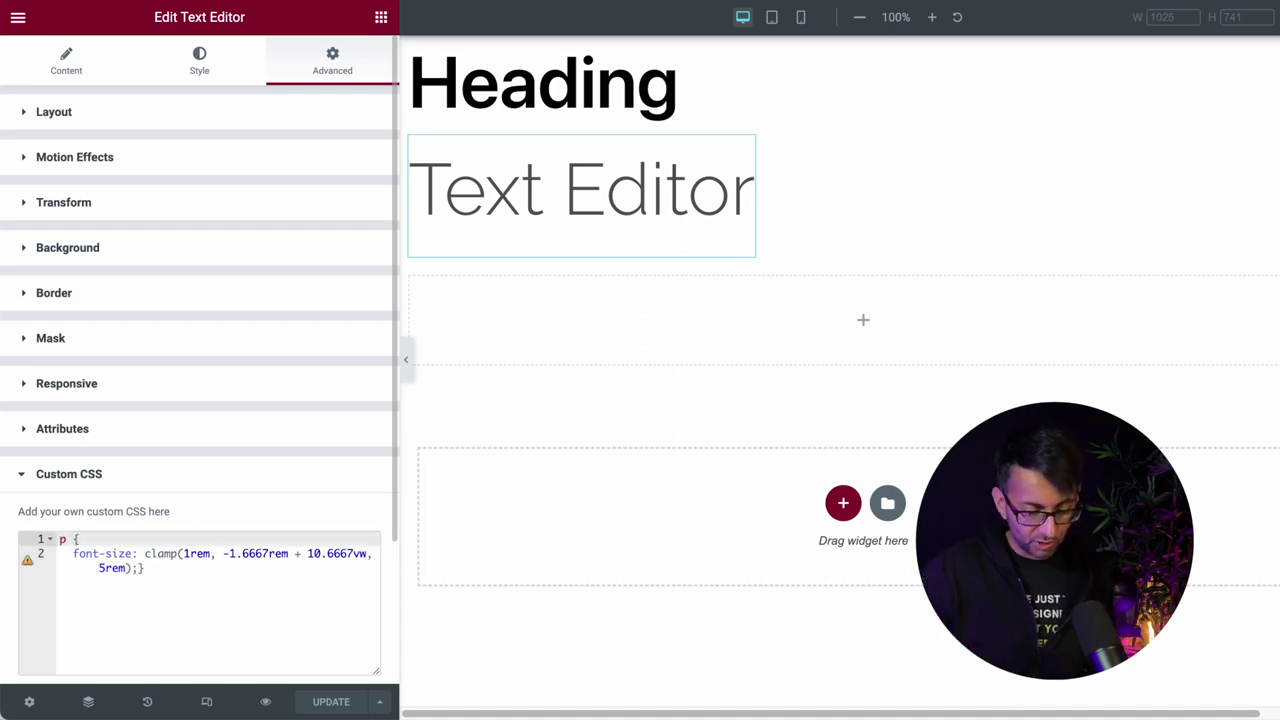
Step: Paste an html root font-size rule above the p rule and change 16px to 10px
{"action": "key", "text": "Return"}
{"action": "key", "text": "Return"}
{"action": "key", "text": "Return"}
{"action": "key", "text": "Up"}
{"action": "key", "text": "Up"}
{"action": "key", "text": "Up"}
{"action": "key", "text": "ctrl+v"}
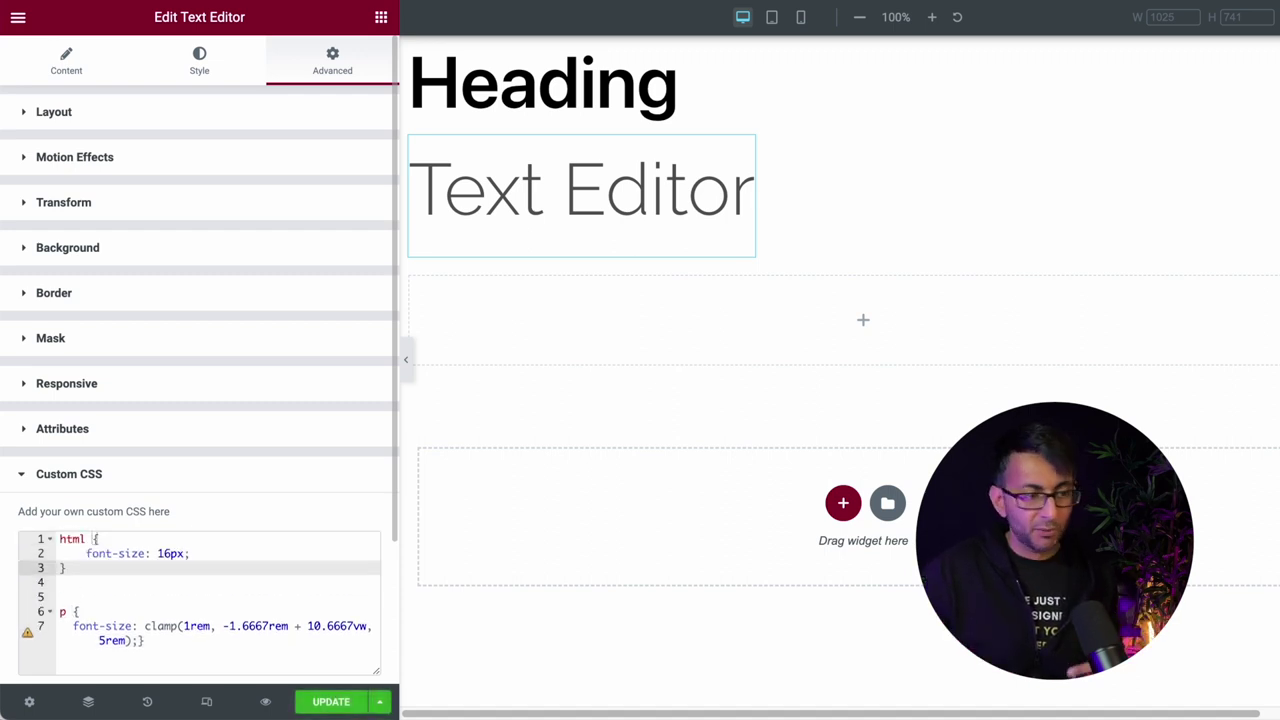
{"action": "left_click", "coordinate": [171, 553]}
{"action": "key", "text": "BackSpace"}
{"action": "type", "text": "0"}
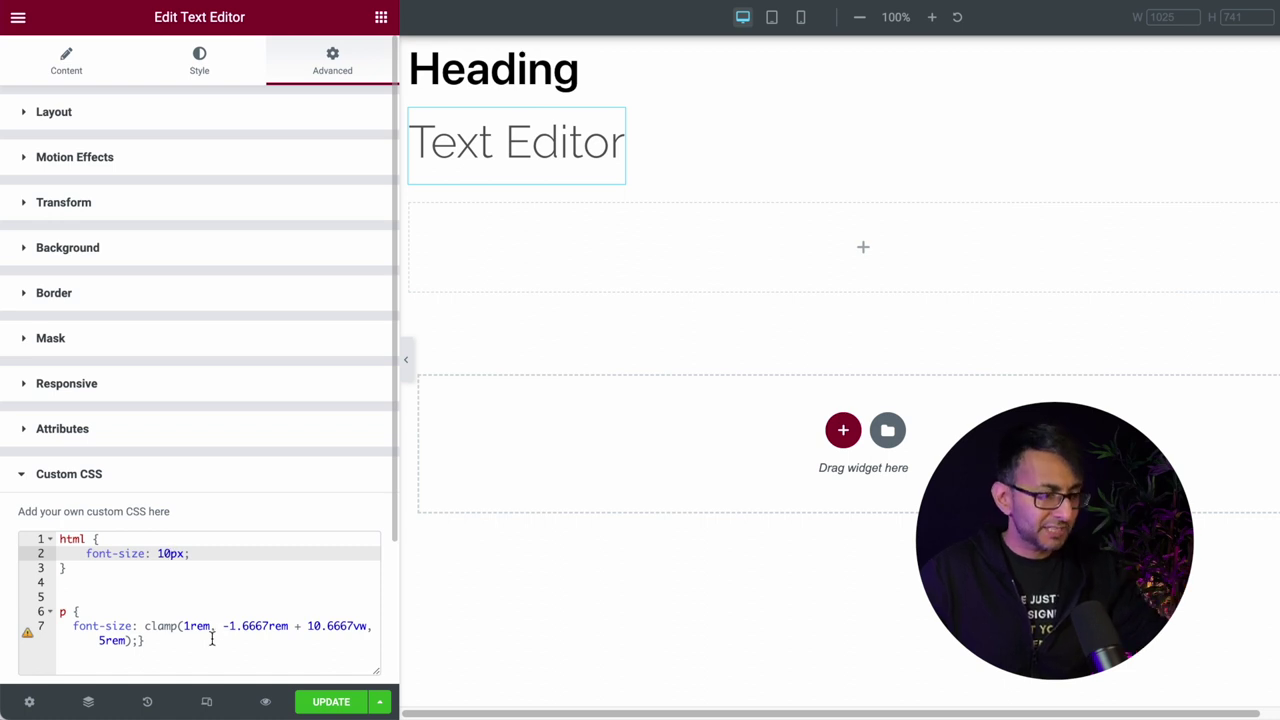
Step: Raise the clamp's maximum font size from 5rem to 10rem
{"action": "left_click", "coordinate": [188, 626]}
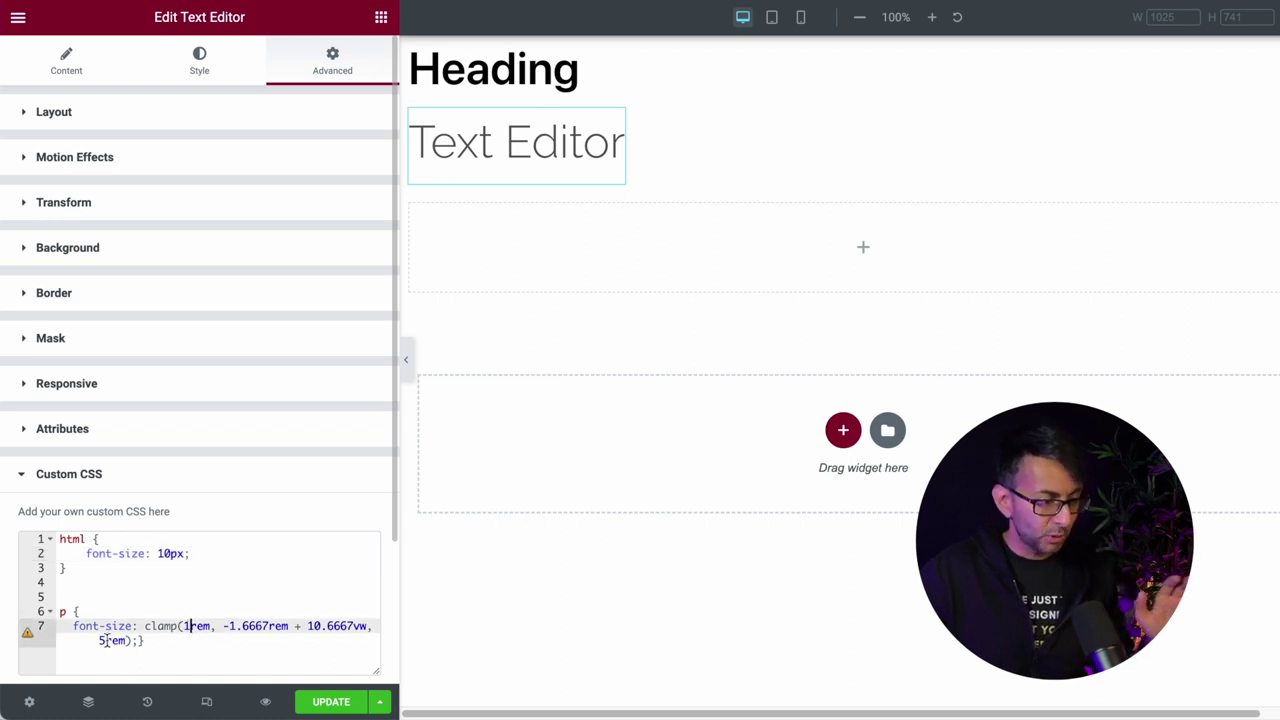
{"action": "left_click", "coordinate": [582, 640]}
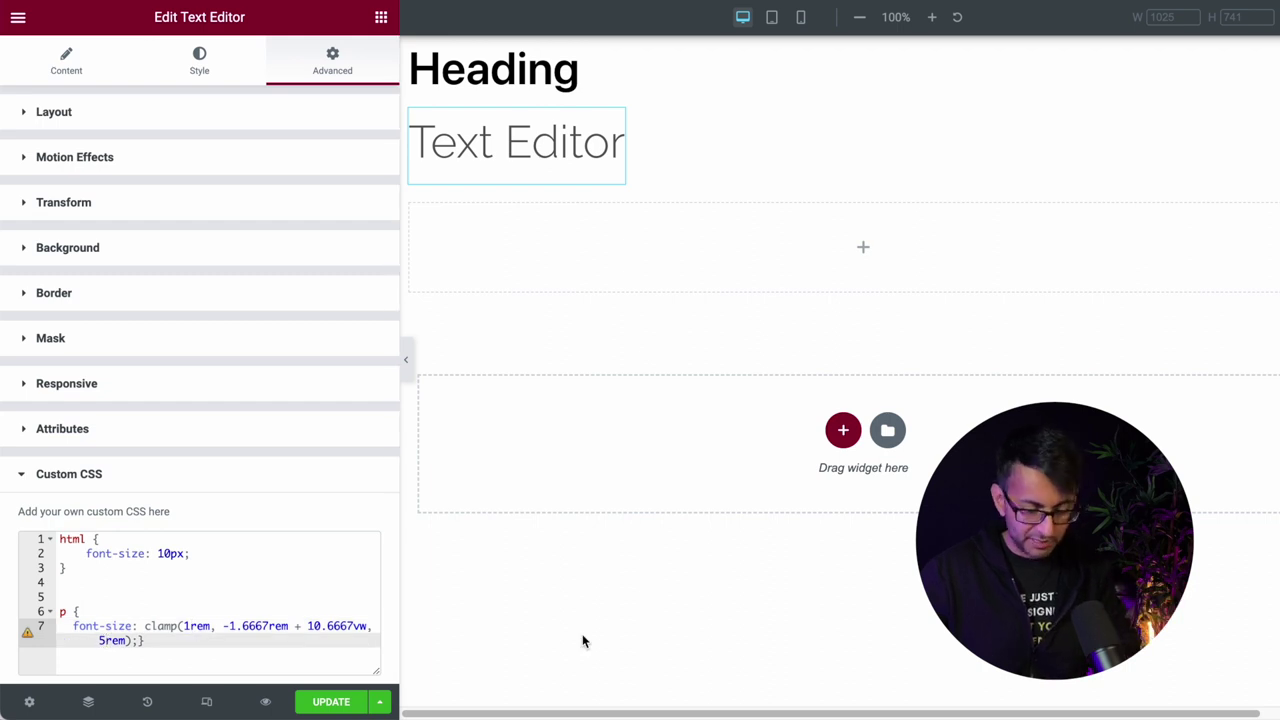
{"action": "key", "text": "BackSpace"}
{"action": "type", "text": "10"}
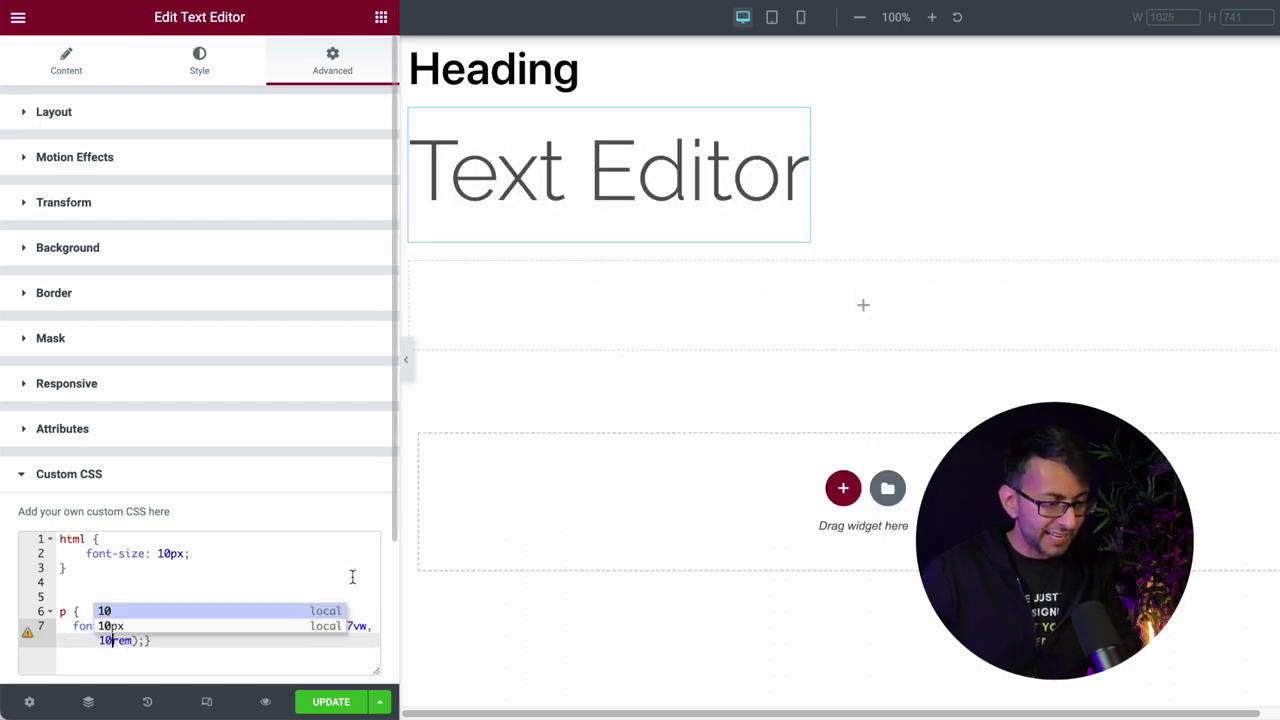
{"action": "key", "text": "Escape"}
{"action": "key", "text": "Up"}
{"action": "key", "text": "Up"}
{"action": "key", "text": "Up"}
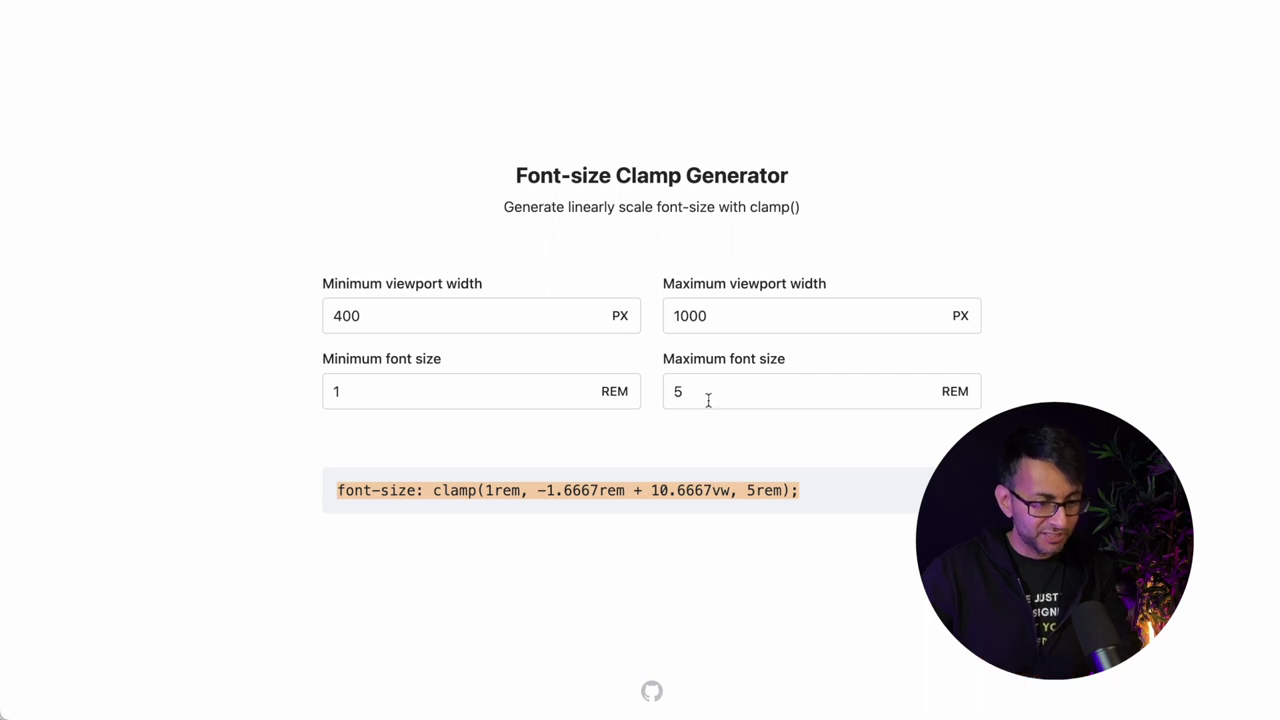
Step: Set maximum font size 10 and maximum viewport 1200px, then select clamp(1rem, -3.5rem + 18vw, 10rem)
{"action": "left_click", "coordinate": [674, 390]}
{"action": "key", "text": "BackSpace"}
{"action": "type", "text": "10"}
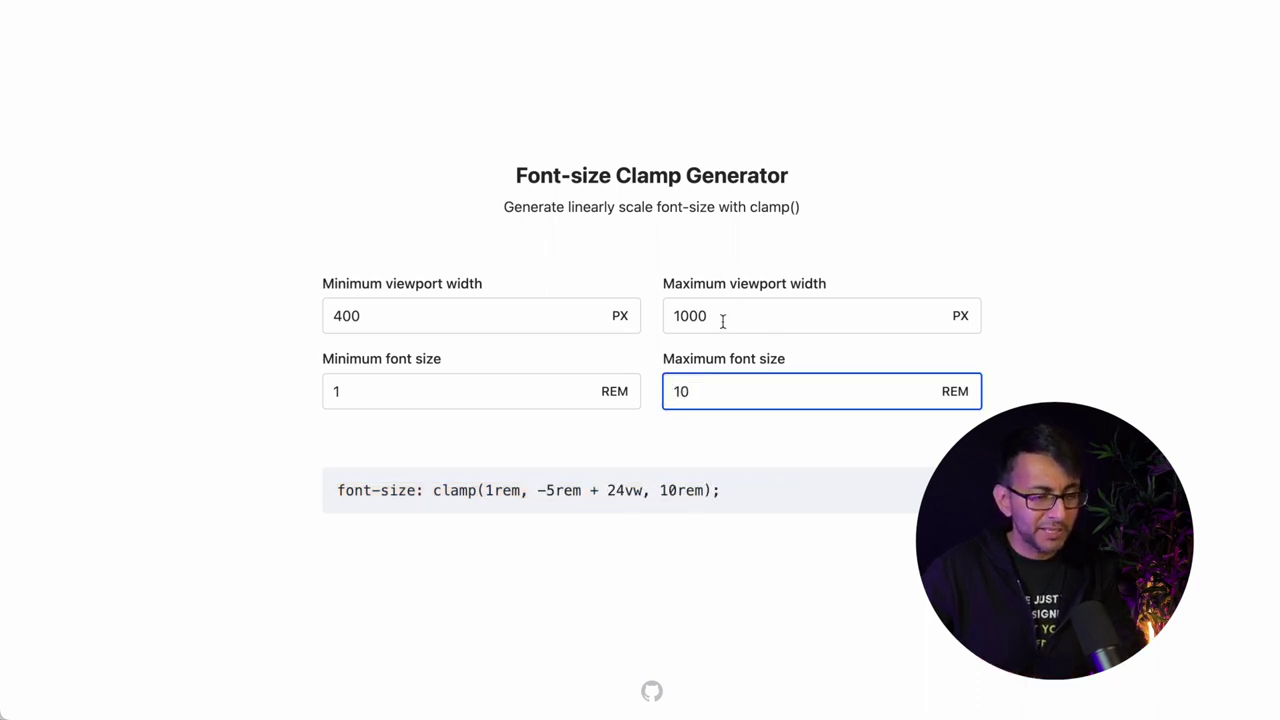
{"action": "left_click_drag", "start_coordinate": [724, 315], "coordinate": [625, 314]}
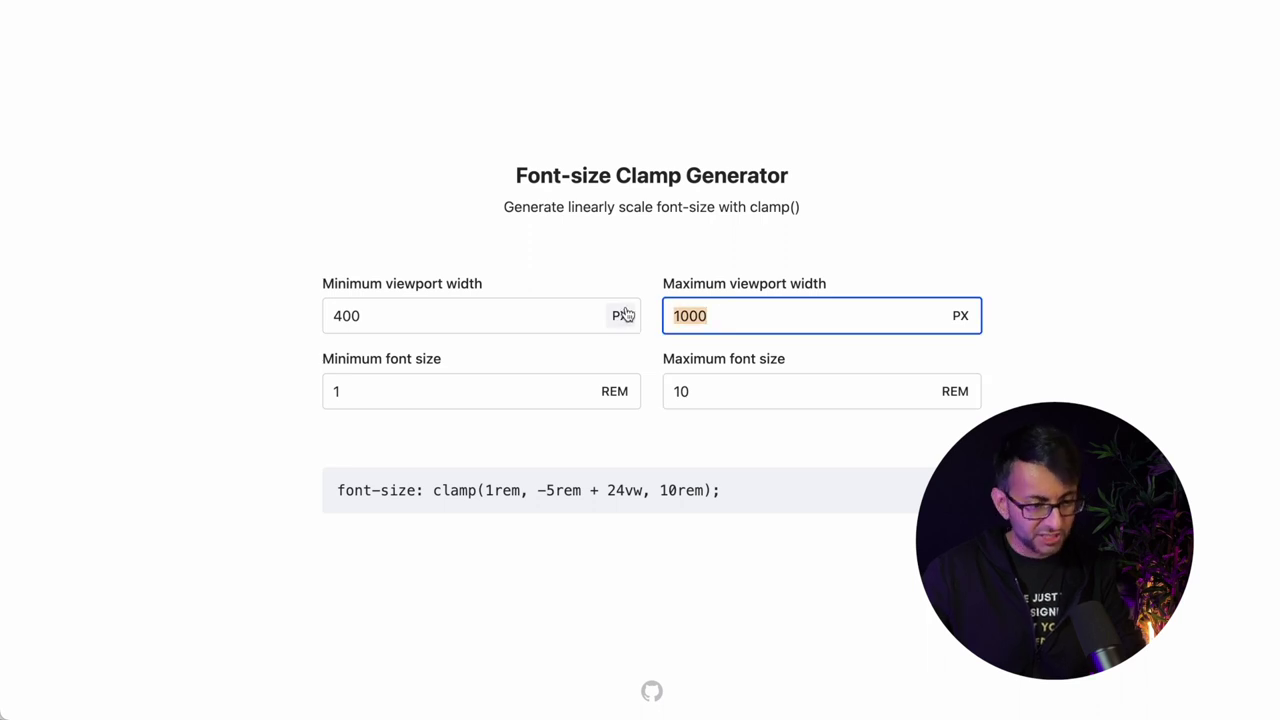
{"action": "type", "text": "1"}
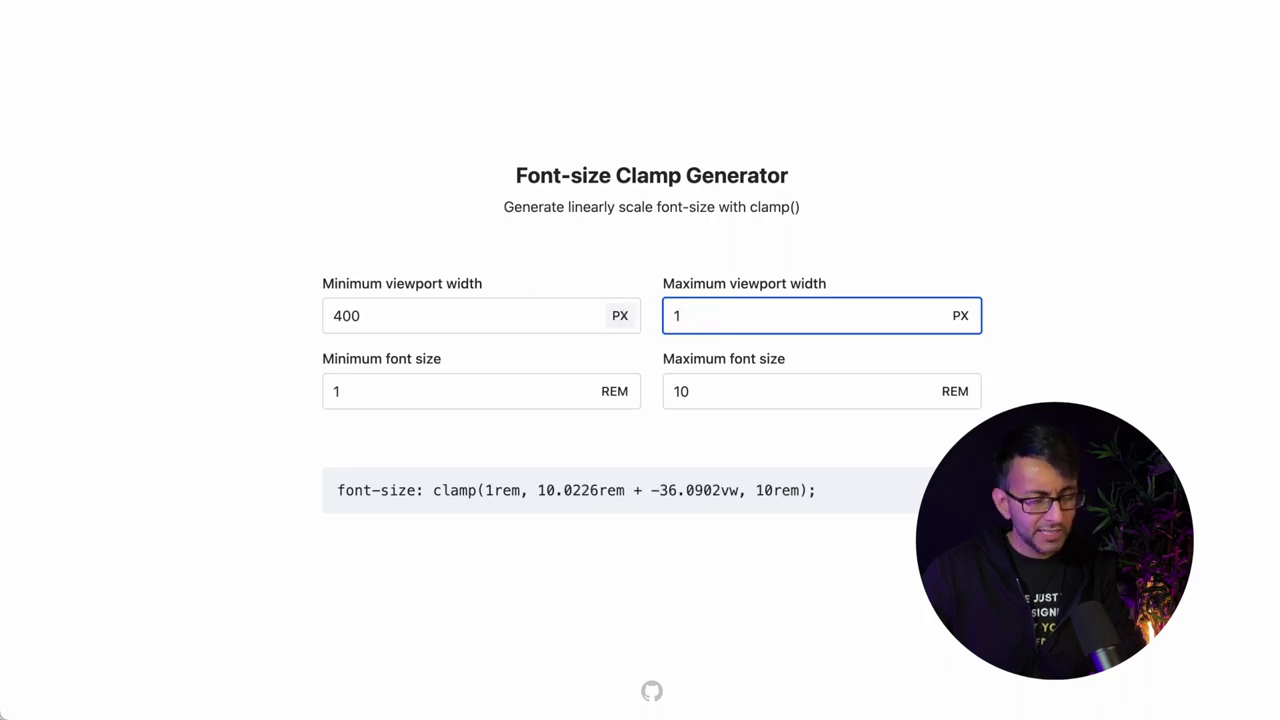
{"action": "type", "text": "200"}
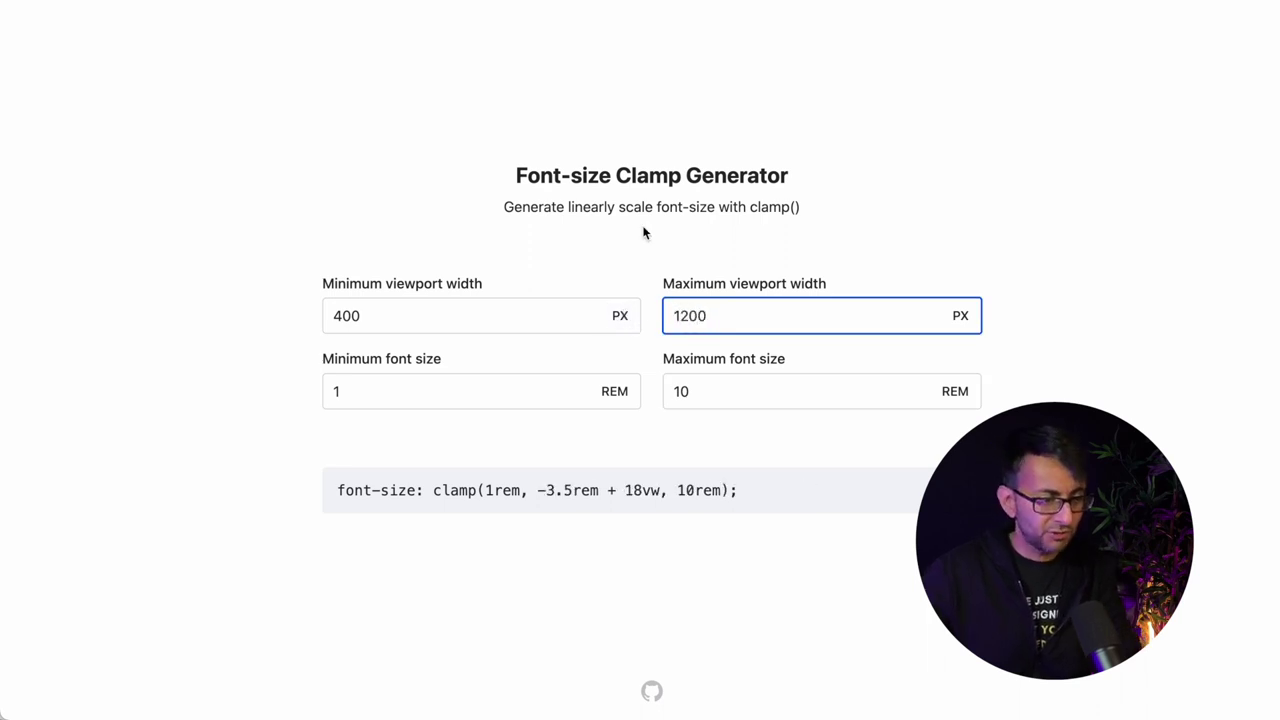
{"action": "left_click_drag", "start_coordinate": [768, 511], "coordinate": [272, 483]}
{"action": "key", "text": "ctrl+c"}
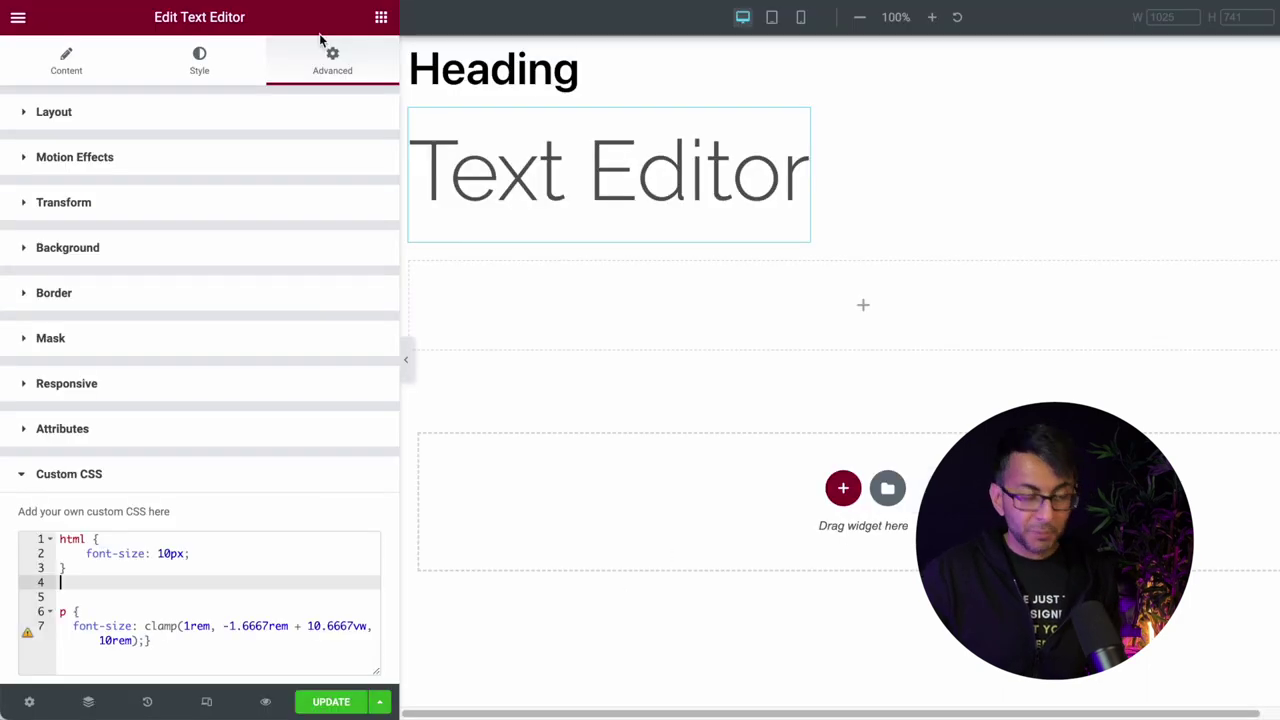
Step: Replace the paragraph's old clamp line with clamp(1rem, -3.5rem + 18vw, 10rem) in Custom CSS
{"action": "left_click", "coordinate": [100, 626]}
{"action": "triple_click", "coordinate": [79, 626]}
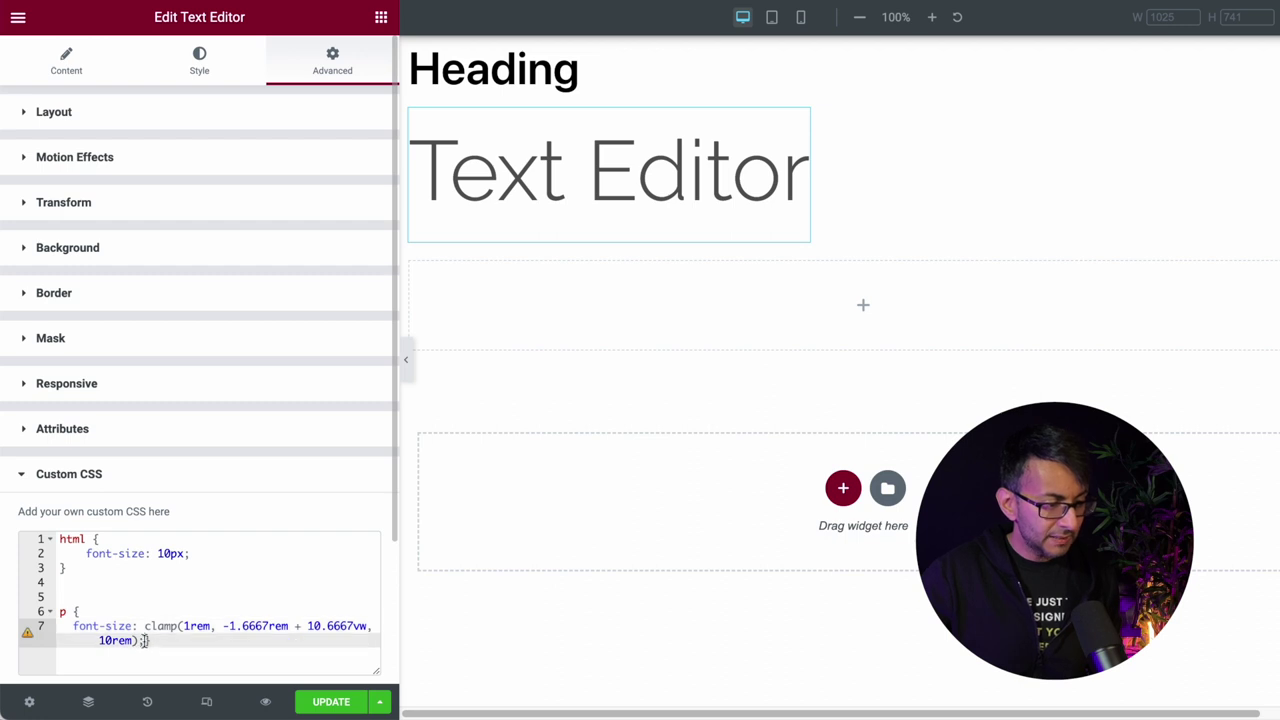
{"action": "key", "text": "ctrl+v"}
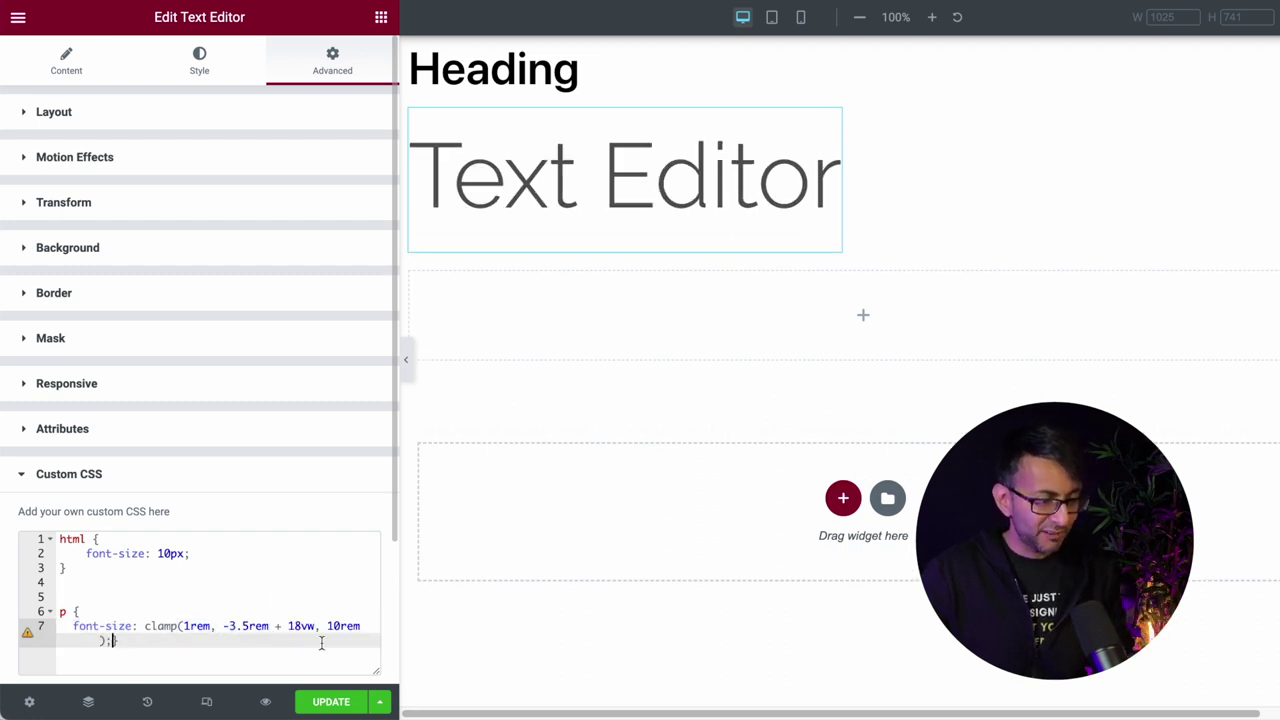
Step: Preview the scaled text at tablet and resized phone widths, then restore the editing panel
{"action": "key", "text": "ctrl+p"}
{"action": "left_click", "coordinate": [573, 20]}
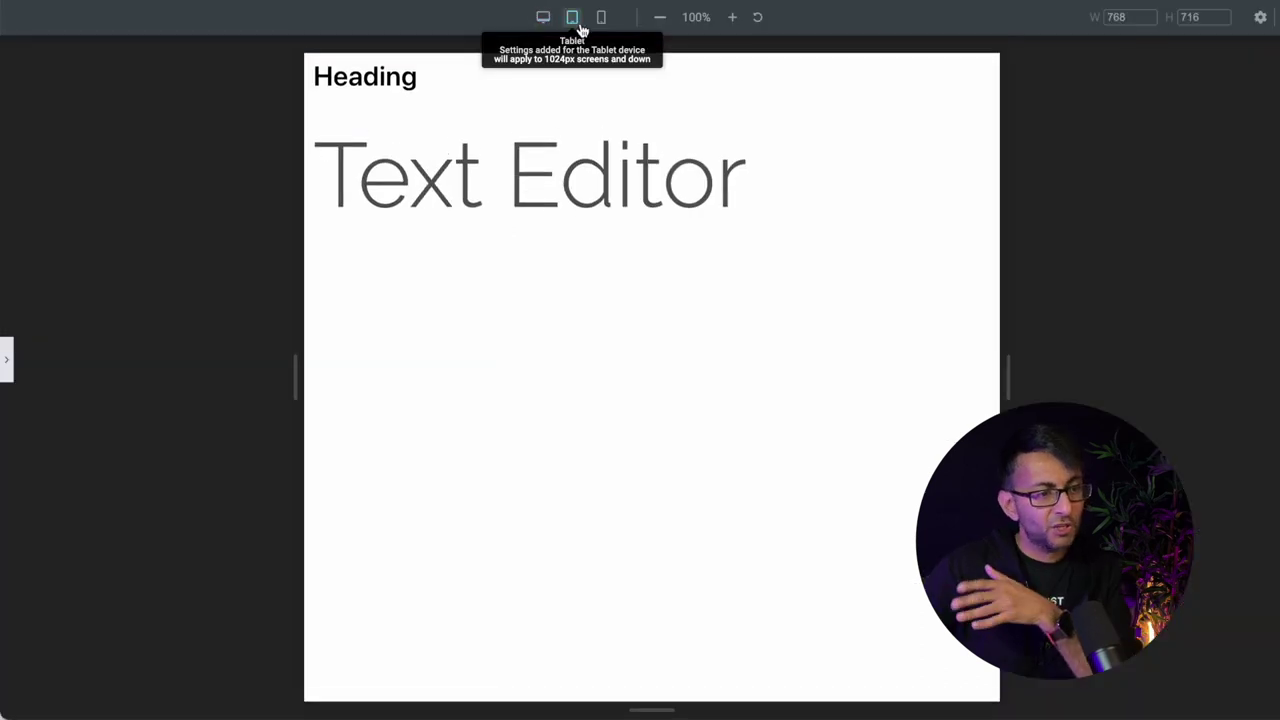
{"action": "left_click", "coordinate": [601, 18]}
{"action": "left_click_drag", "start_coordinate": [818, 226], "coordinate": [1028, 212]}
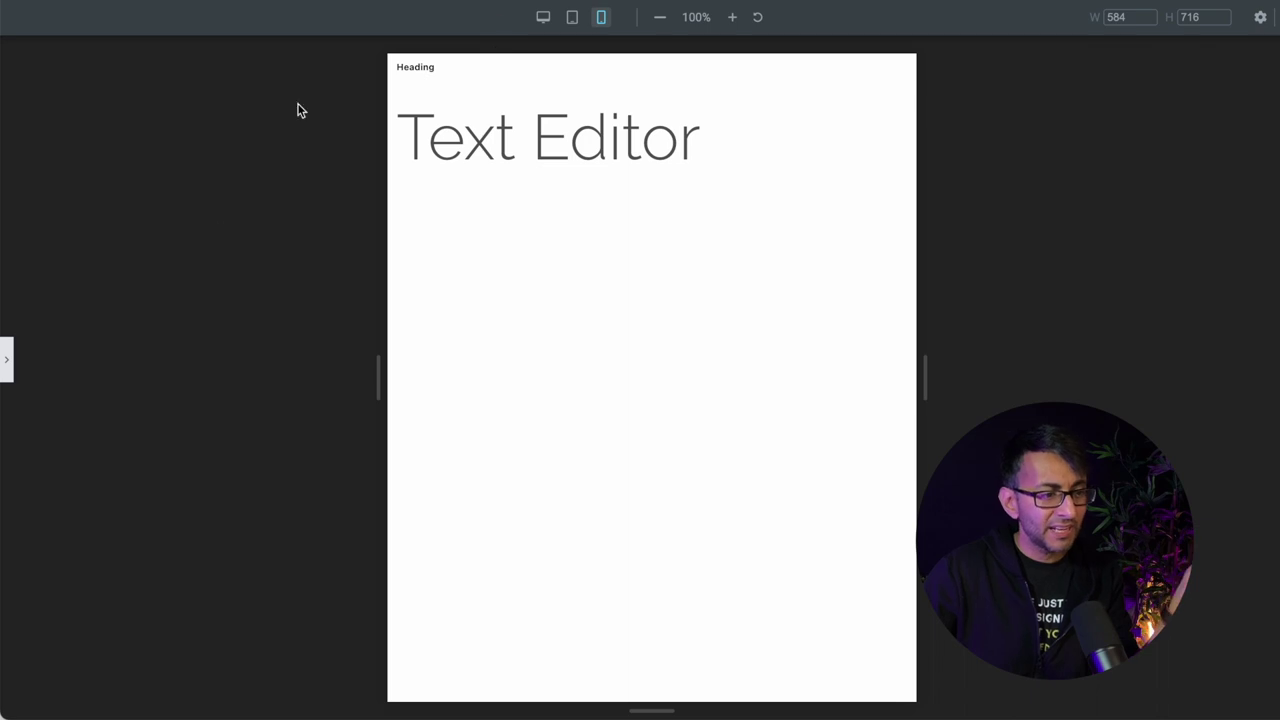
{"action": "left_click", "coordinate": [8, 362]}
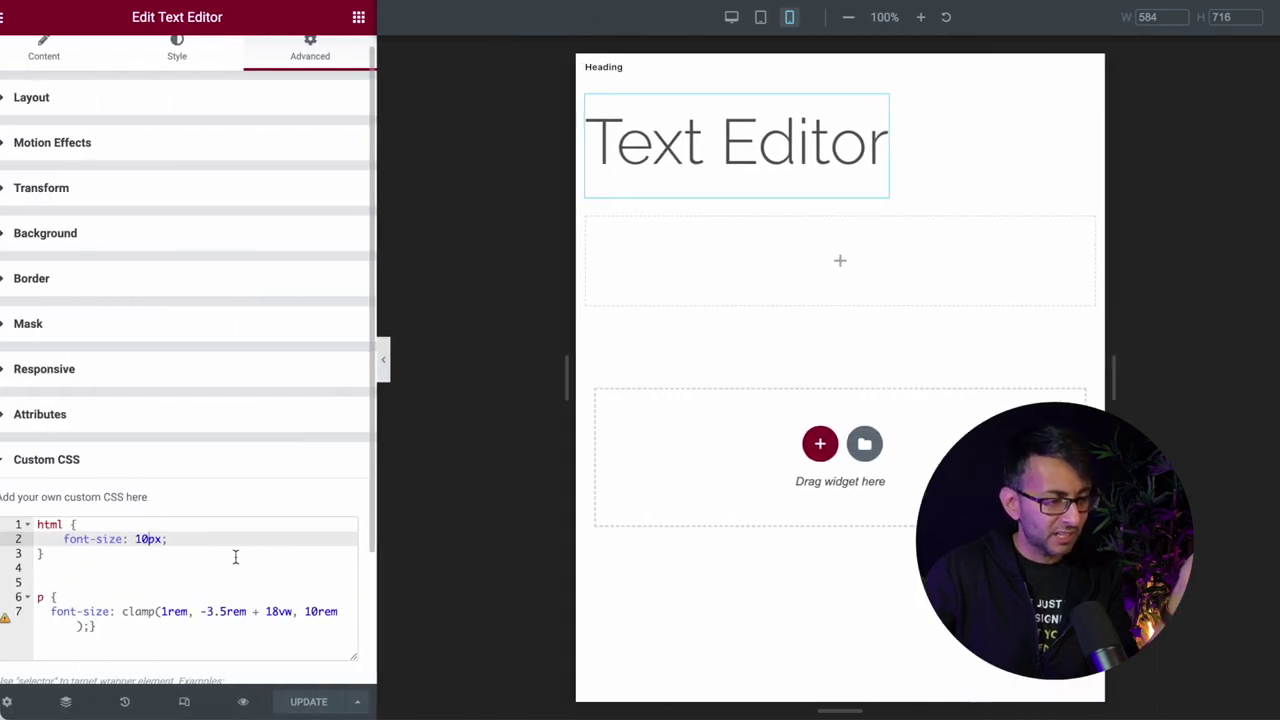
Step: Delete the html 10px root font-size rule from Custom CSS
{"action": "left_click", "coordinate": [104, 565]}
{"action": "left_click_drag", "start_coordinate": [148, 572], "coordinate": [30, 522]}
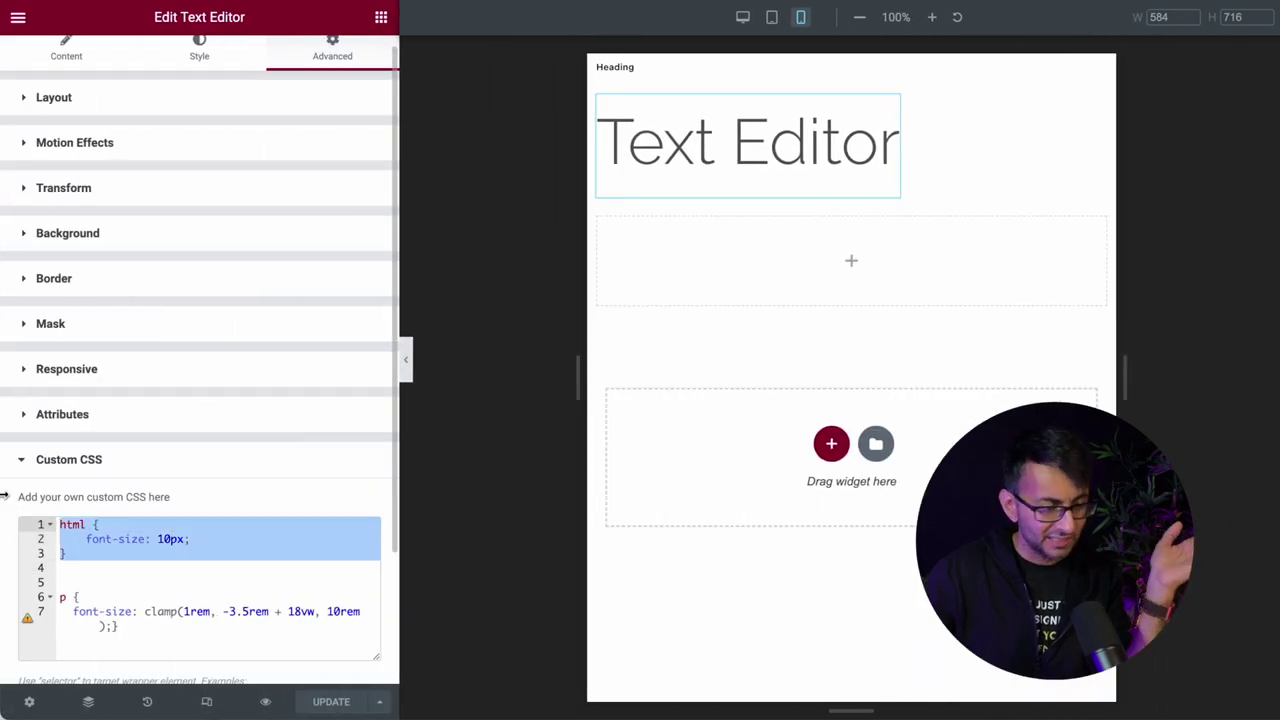
{"action": "key", "text": "BackSpace"}
Step: Save the page with UPDATE and preview it at desktop width
{"action": "left_click", "coordinate": [331, 701]}
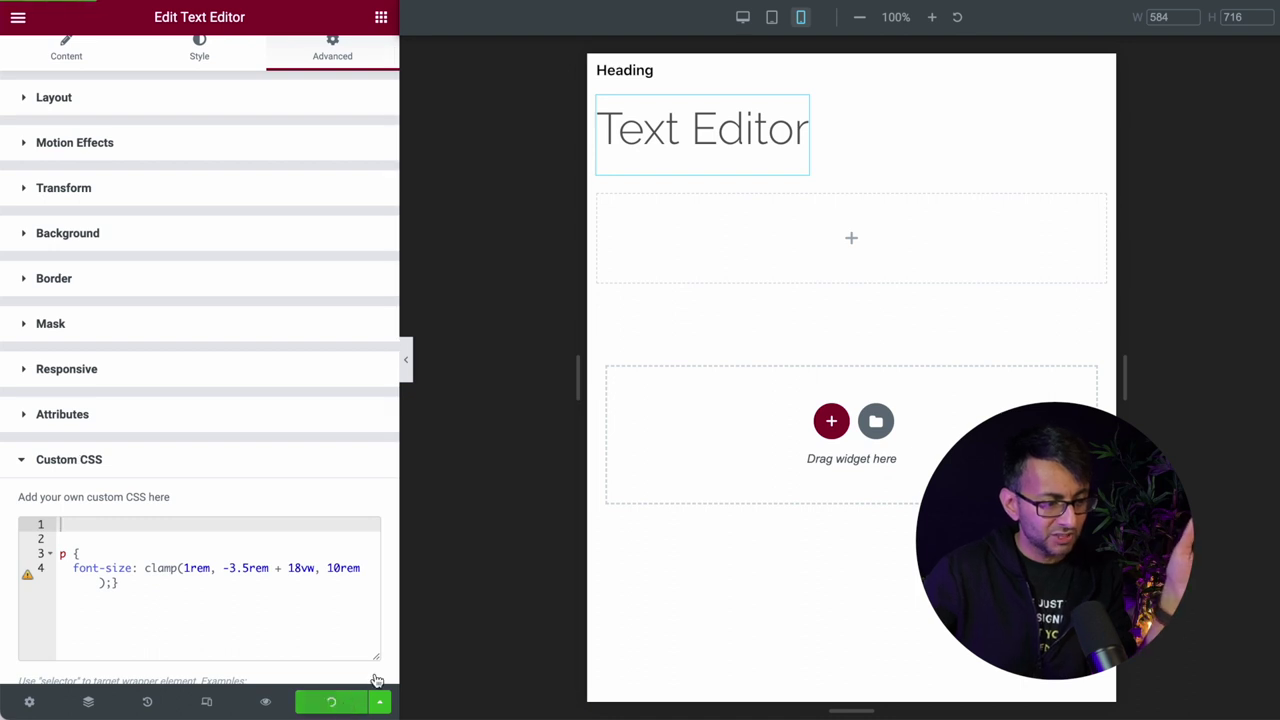
{"action": "key", "text": "ctrl+p"}
{"action": "left_click", "coordinate": [543, 17]}
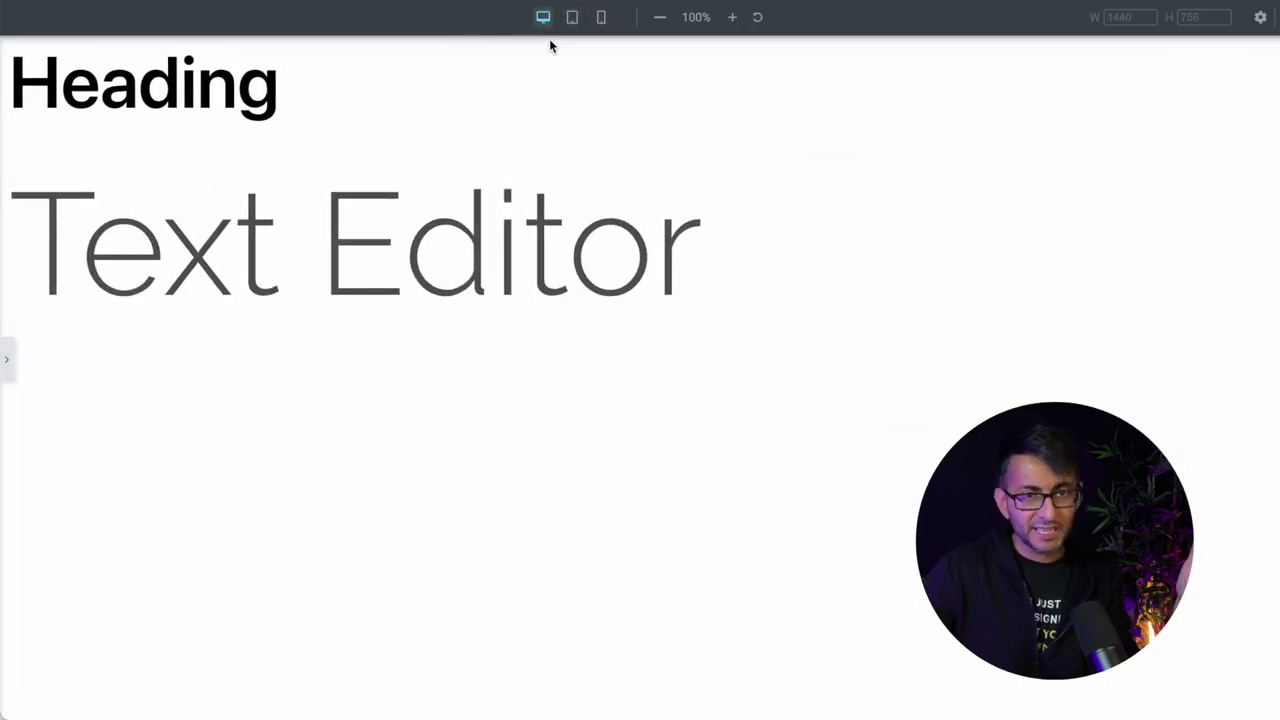
Step: Widen the phone preview from 367px to 616px to confirm fluid text scaling, then restore the editor panel
{"action": "left_click", "coordinate": [603, 19]}
{"action": "left_click_drag", "start_coordinate": [826, 213], "coordinate": [1051, 200]}
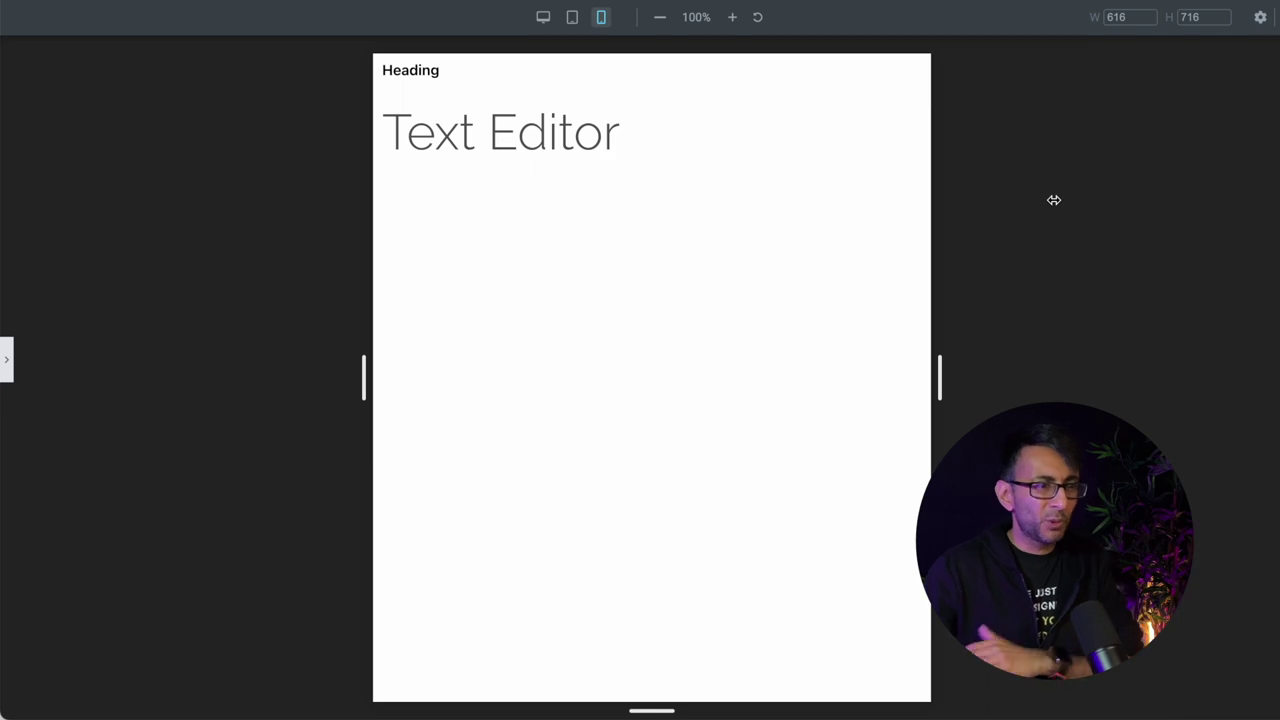
{"action": "left_click", "coordinate": [8, 362]}
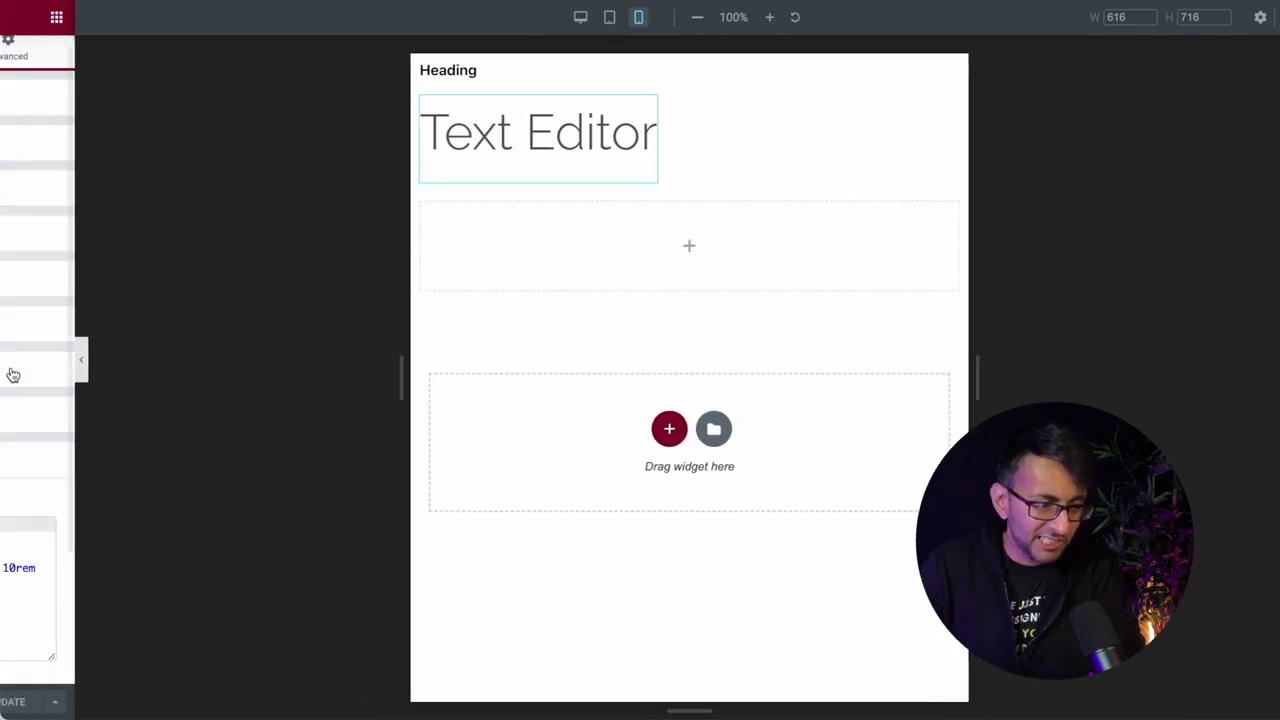